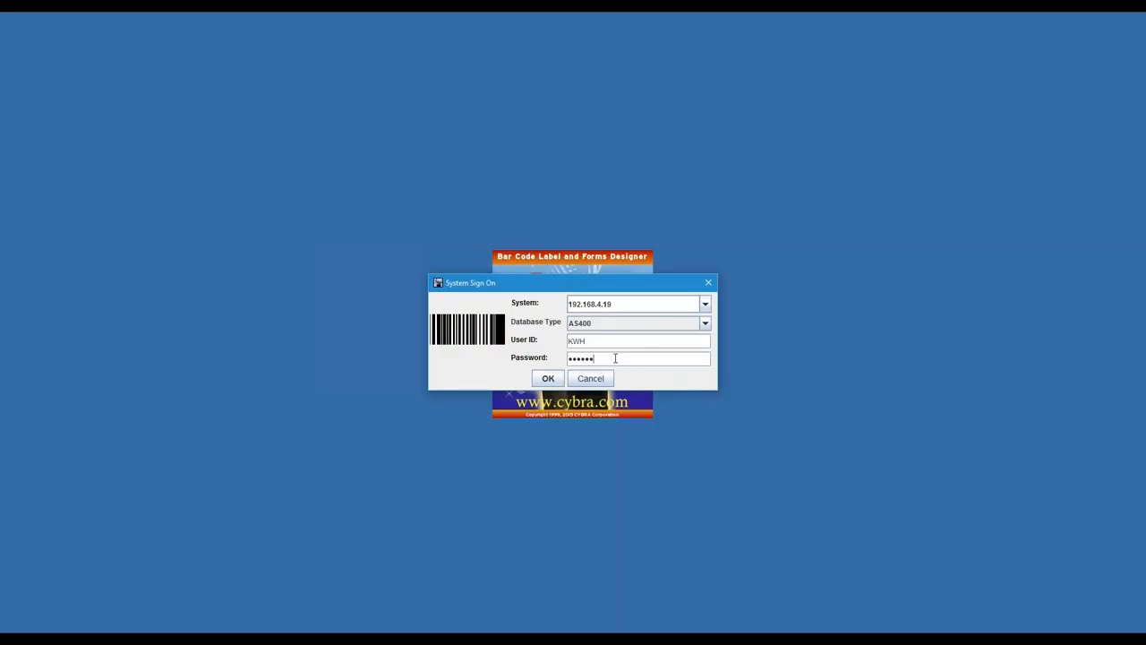
Sign on to the AS400 system and continue with WEBINAR316 as the existing user library
drag(612, 290, 612, 287)
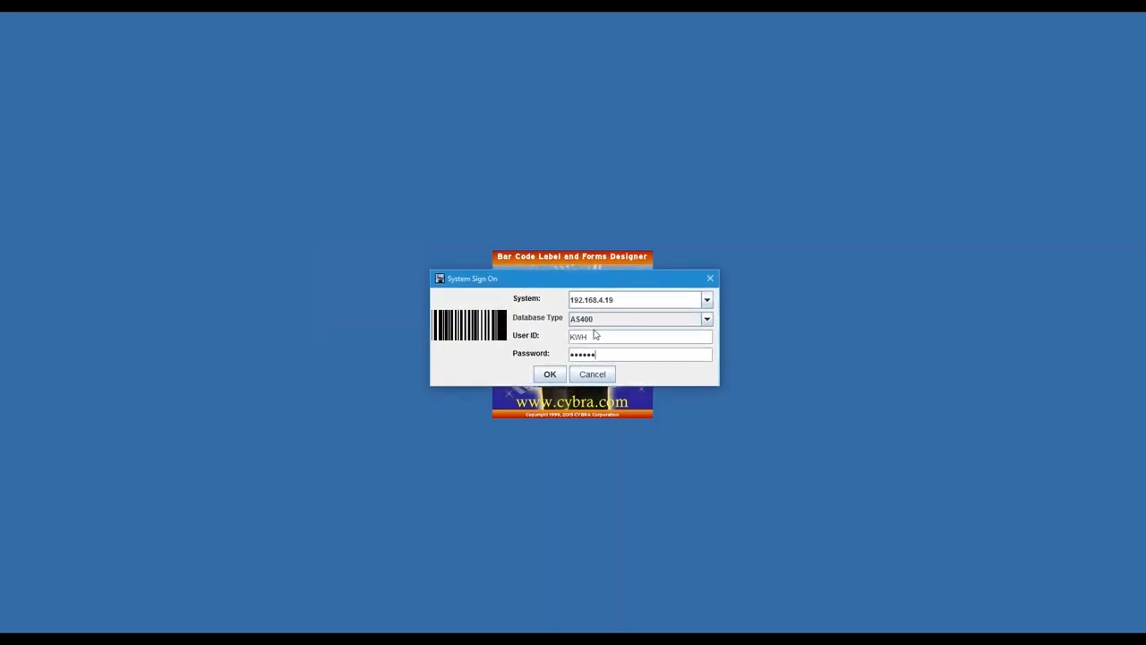
click(552, 375)
click(550, 375)
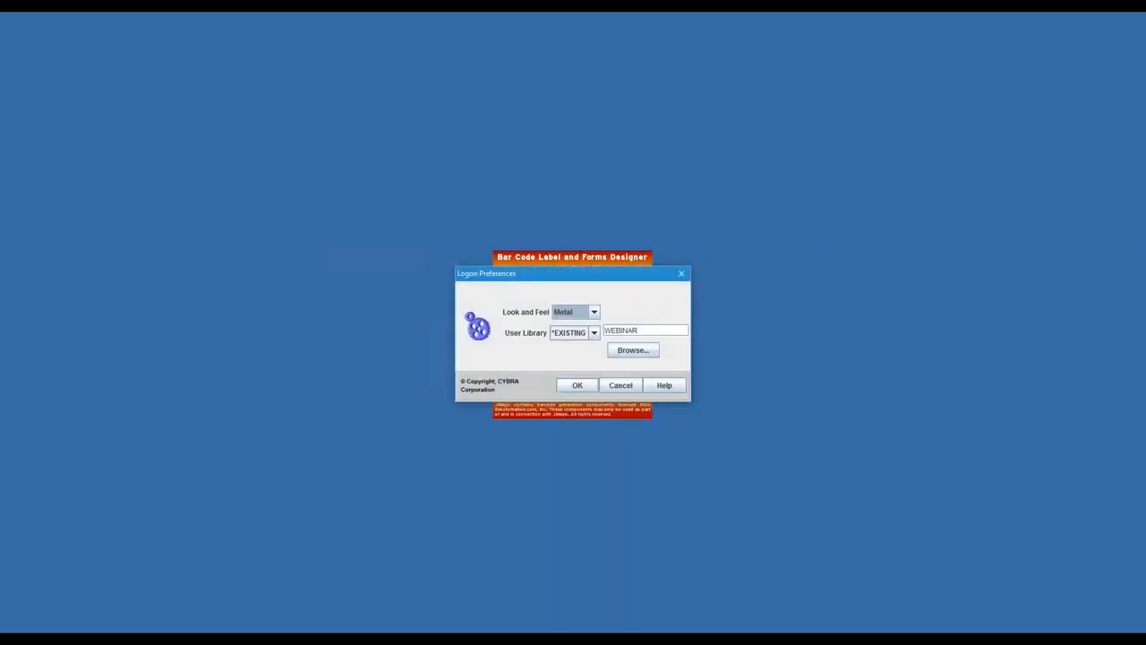
click(653, 331)
click(658, 331)
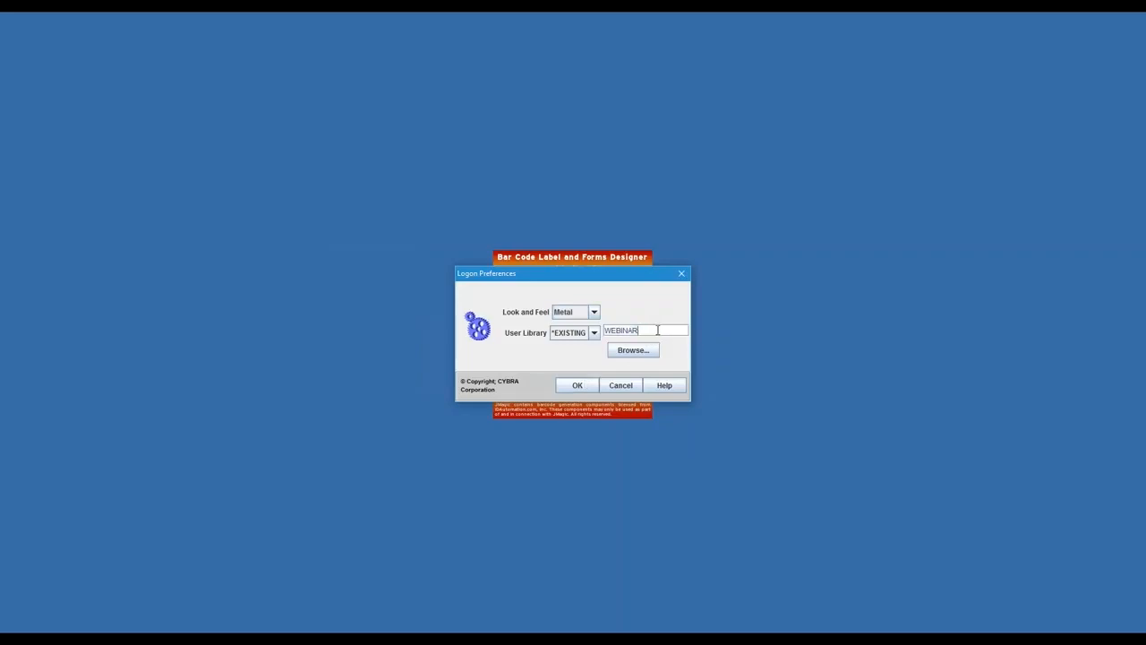
text(316)
click(578, 386)
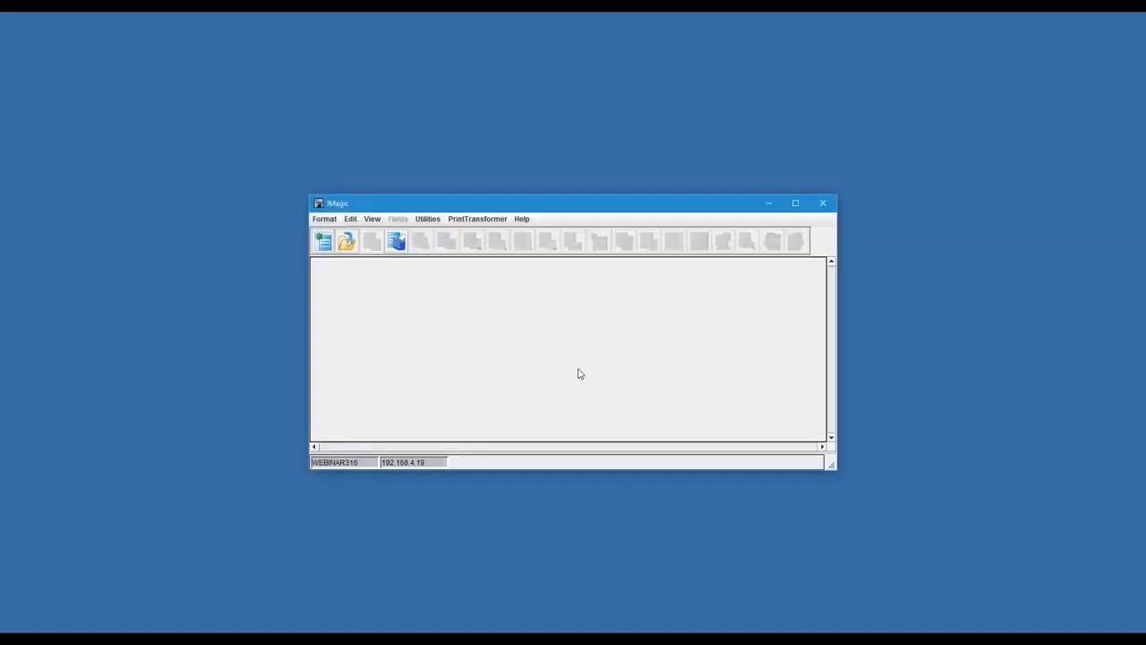
Enlarge the empty designer window and reopen the recent format HPPCL5/STATEMENT
drag(519, 211, 373, 80)
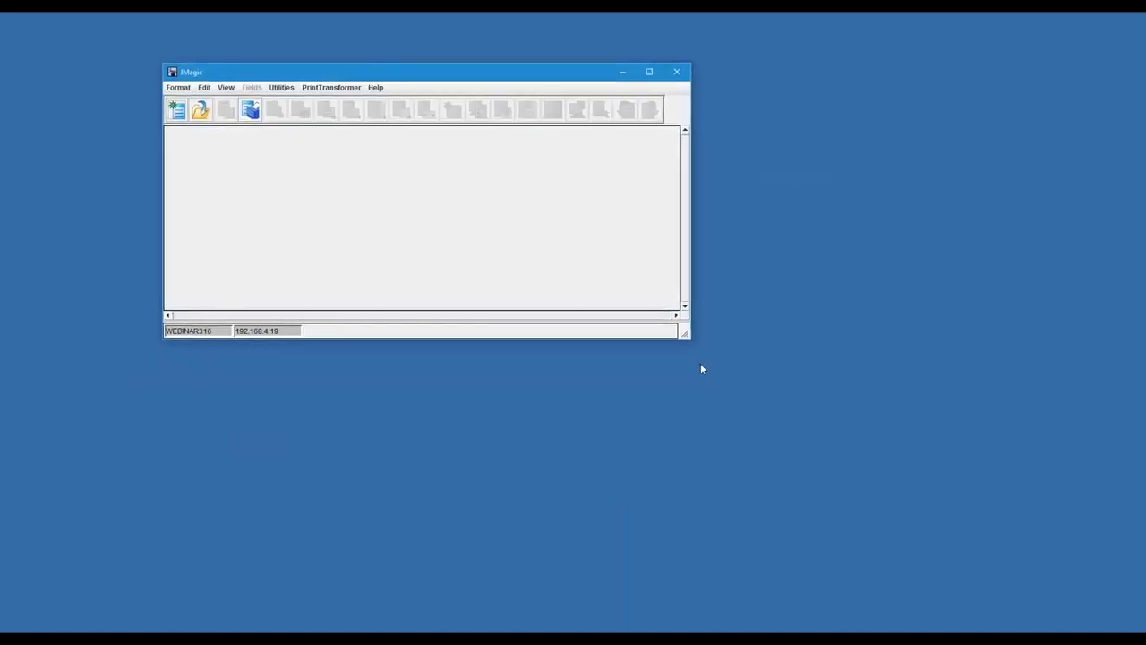
drag(691, 340, 887, 598)
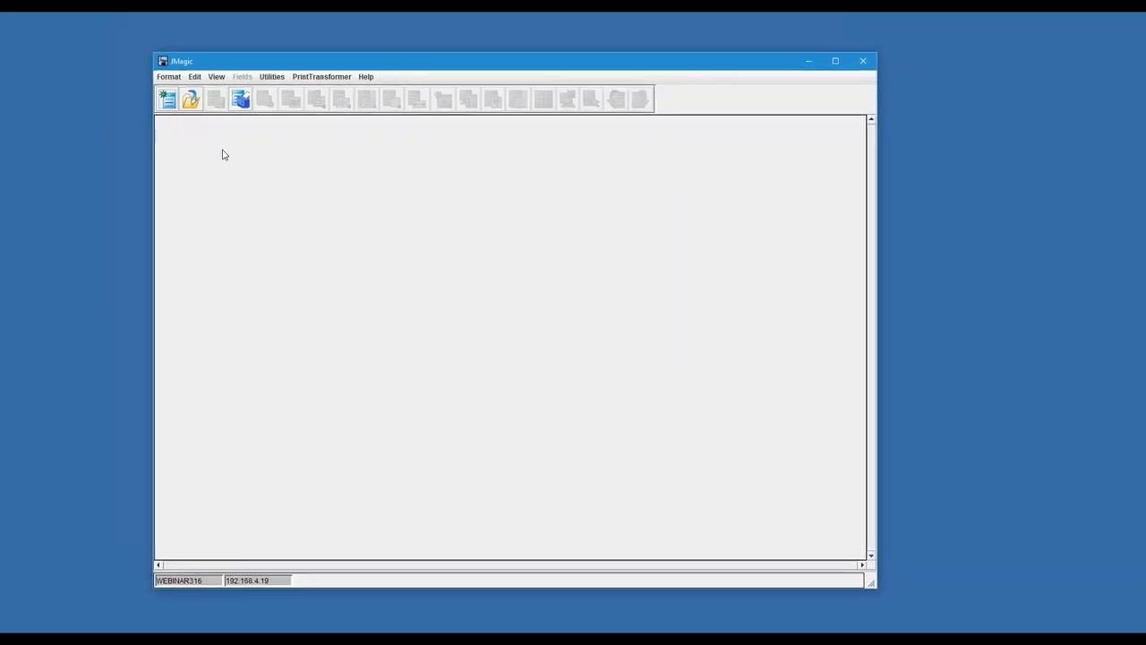
click(169, 77)
mouse_move(185, 118)
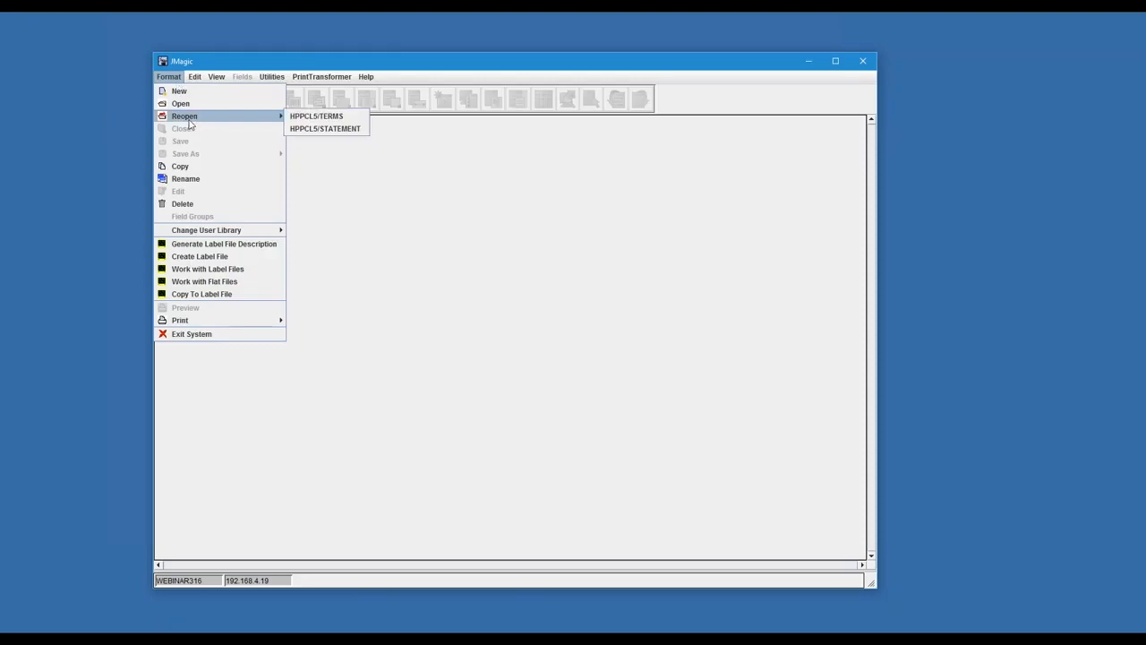
click(325, 129)
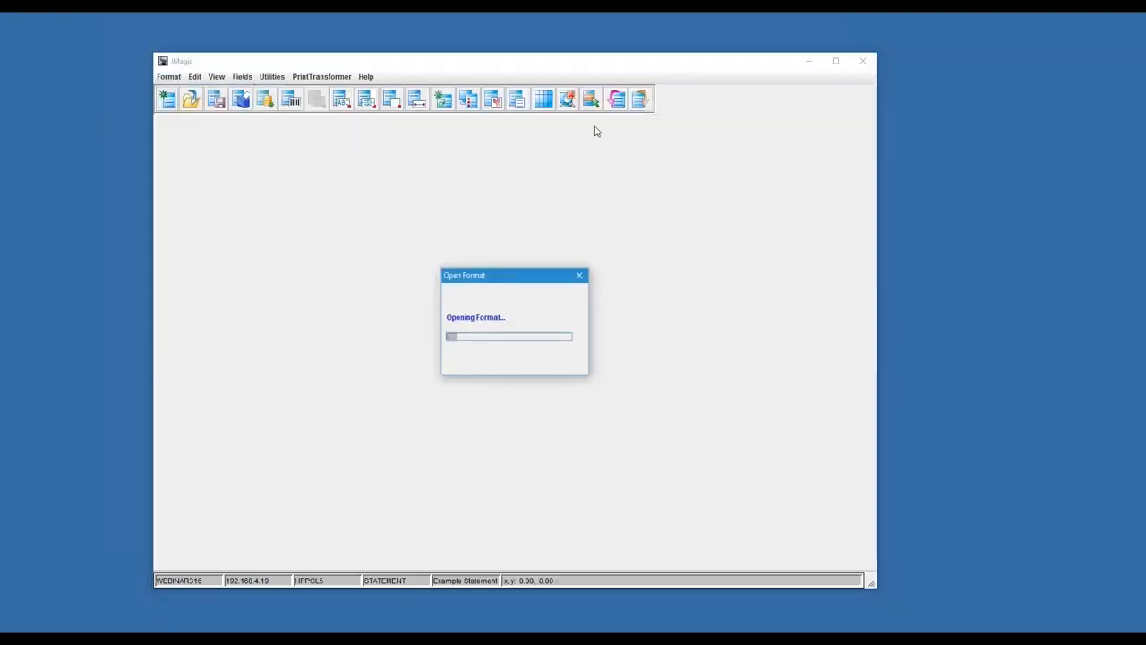
drag(564, 69, 570, 66)
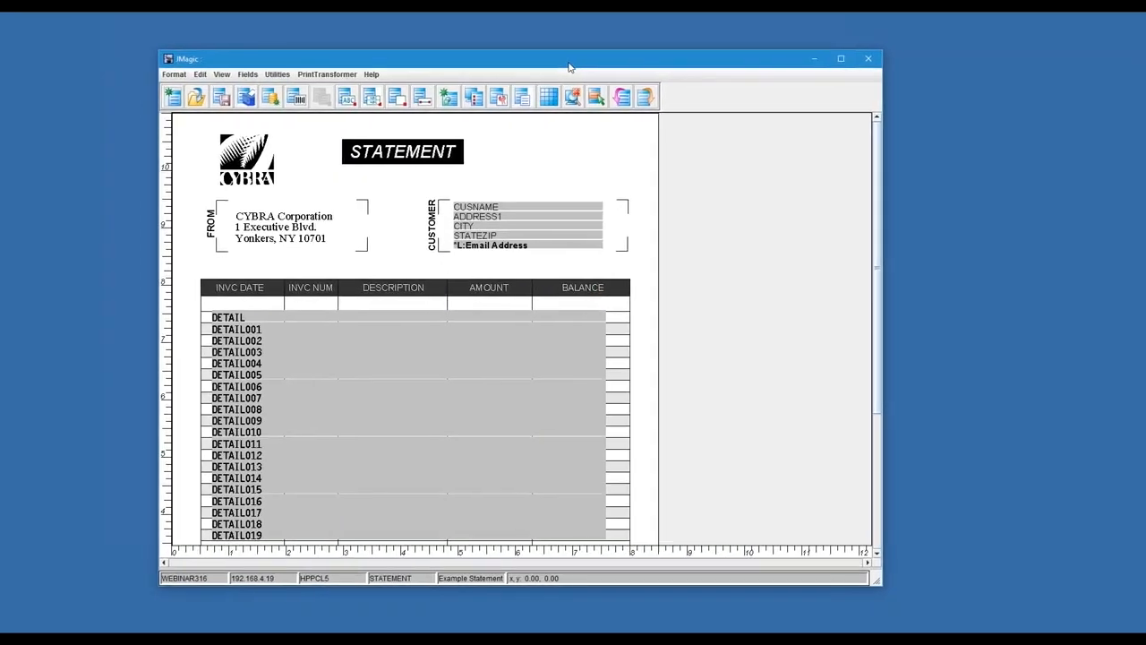
Show the list of the format's fields and locate the Email Address link field and the CSEML data field
click(476, 99)
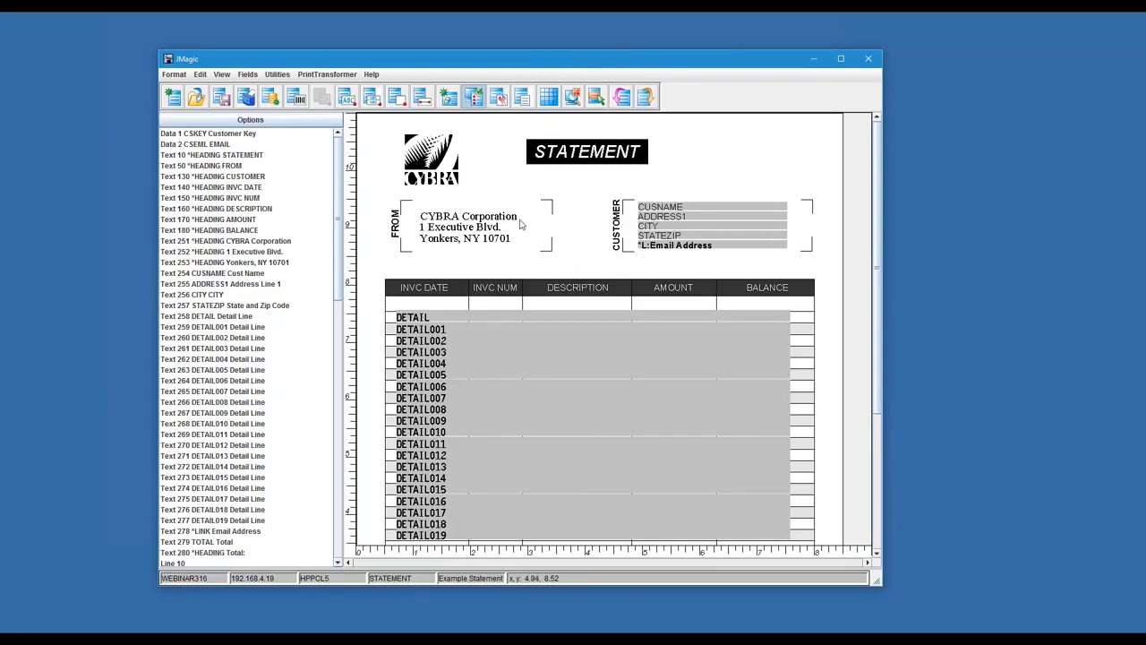
click(703, 247)
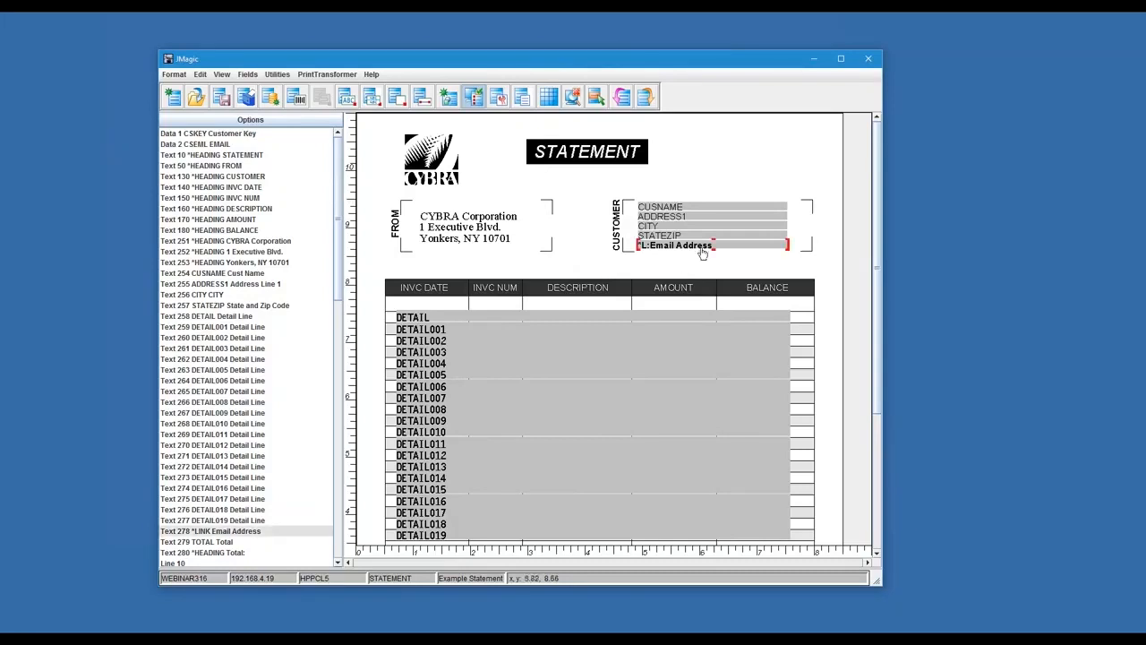
click(215, 146)
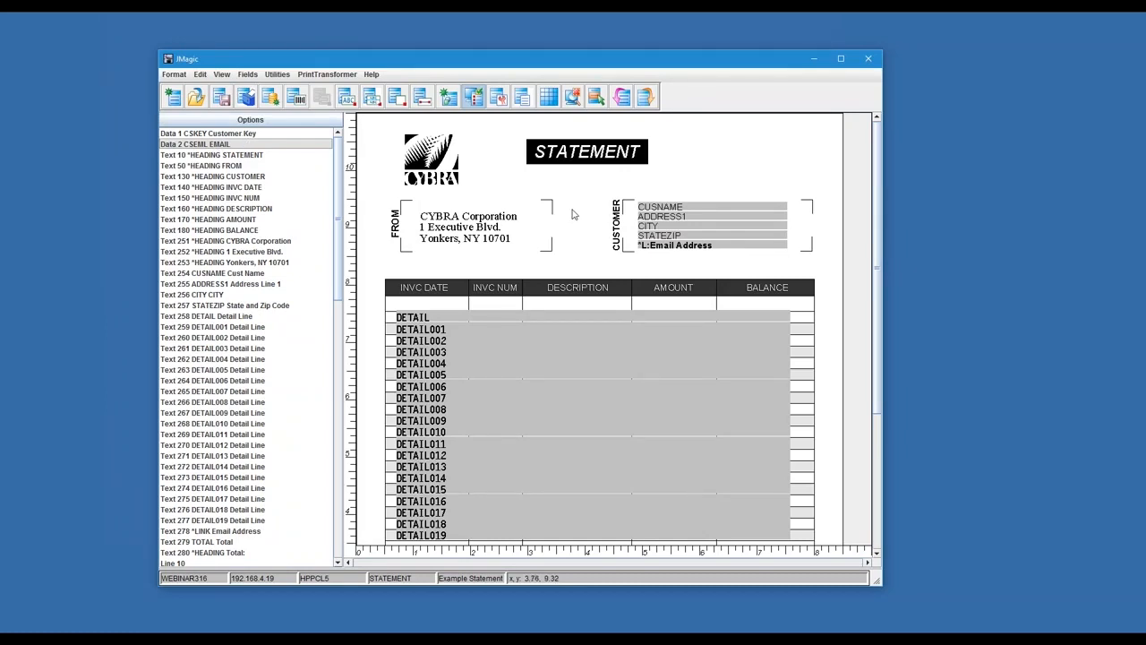
Preview the statement with data, page through to the last customer's statement and back to the first, and close the preview
click(570, 99)
click(545, 359)
click(568, 376)
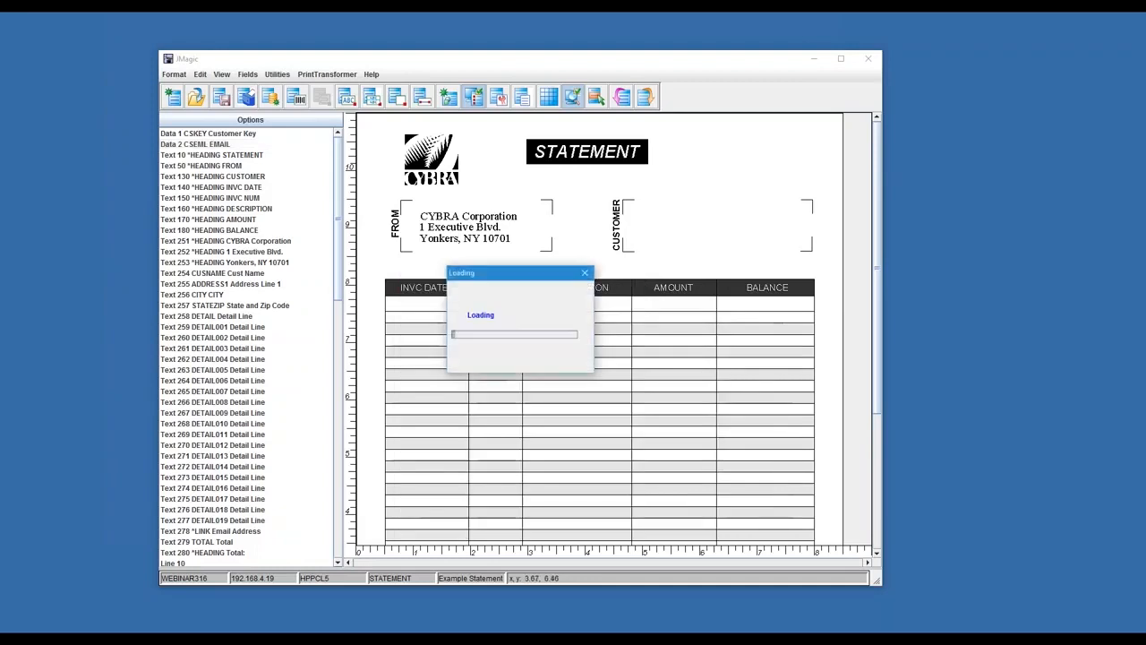
click(99, 42)
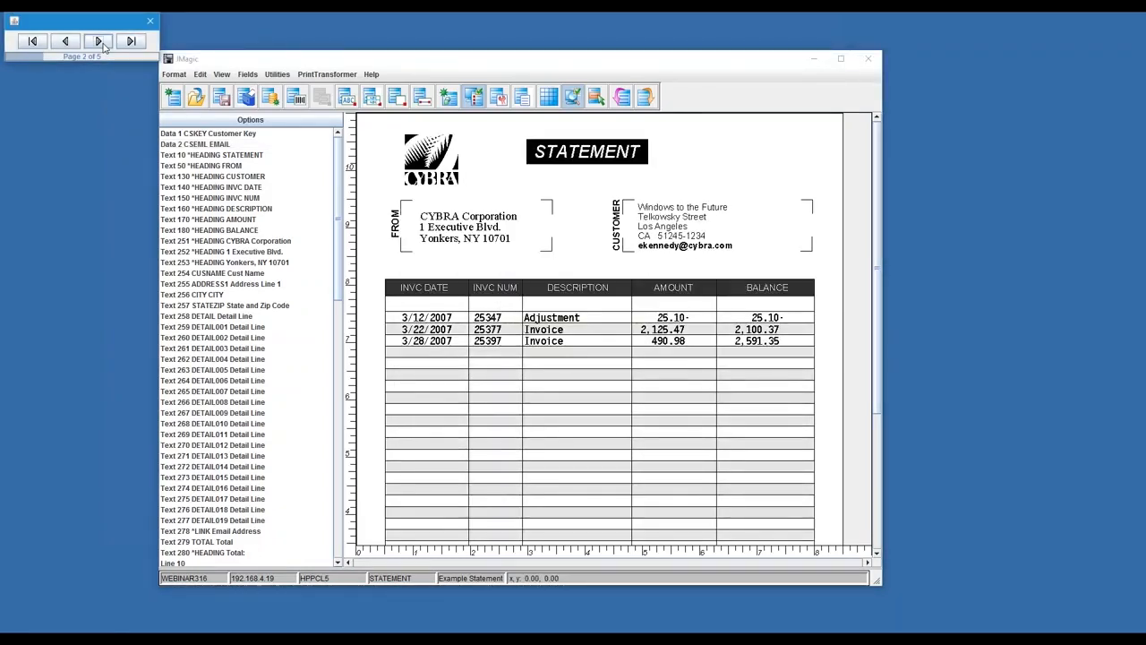
click(100, 43)
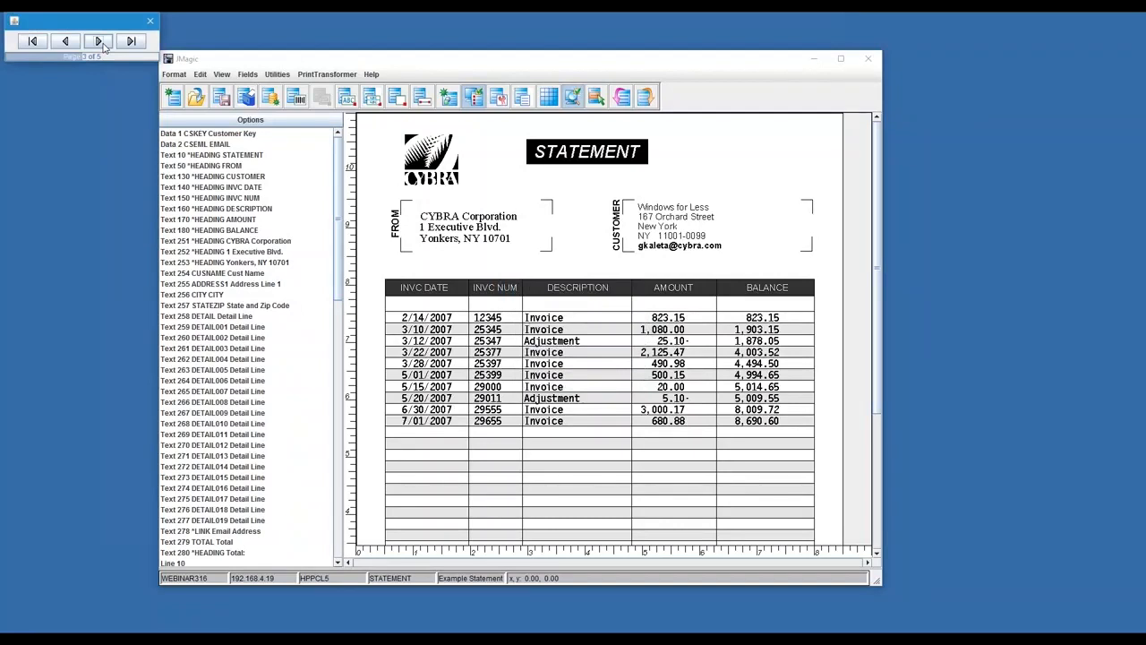
click(99, 42)
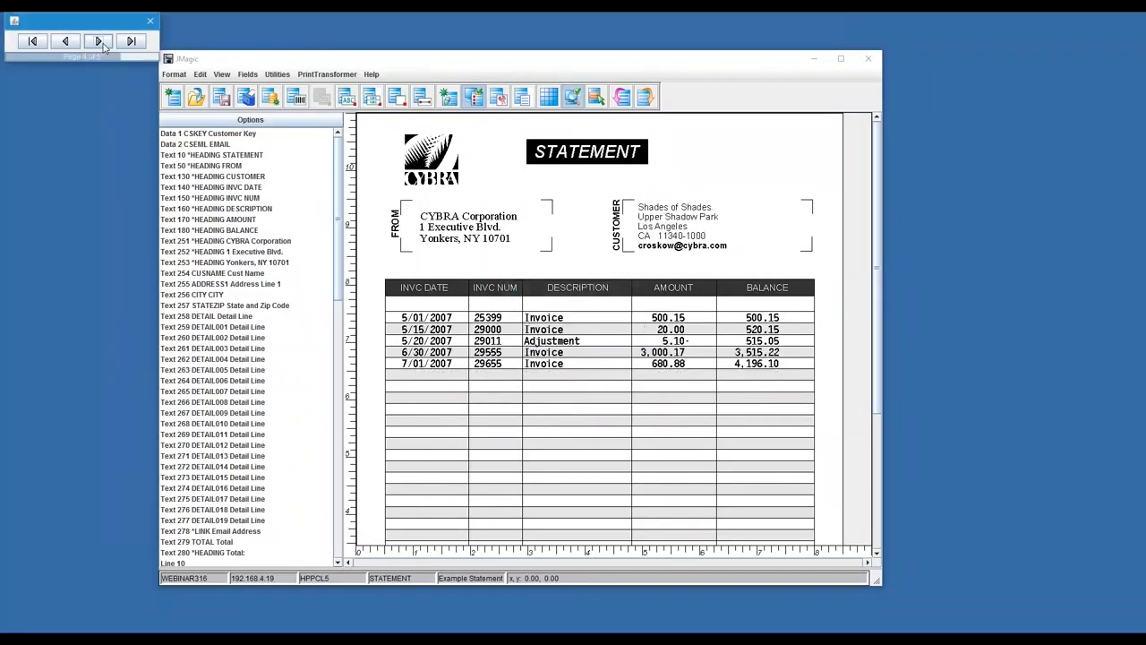
click(99, 42)
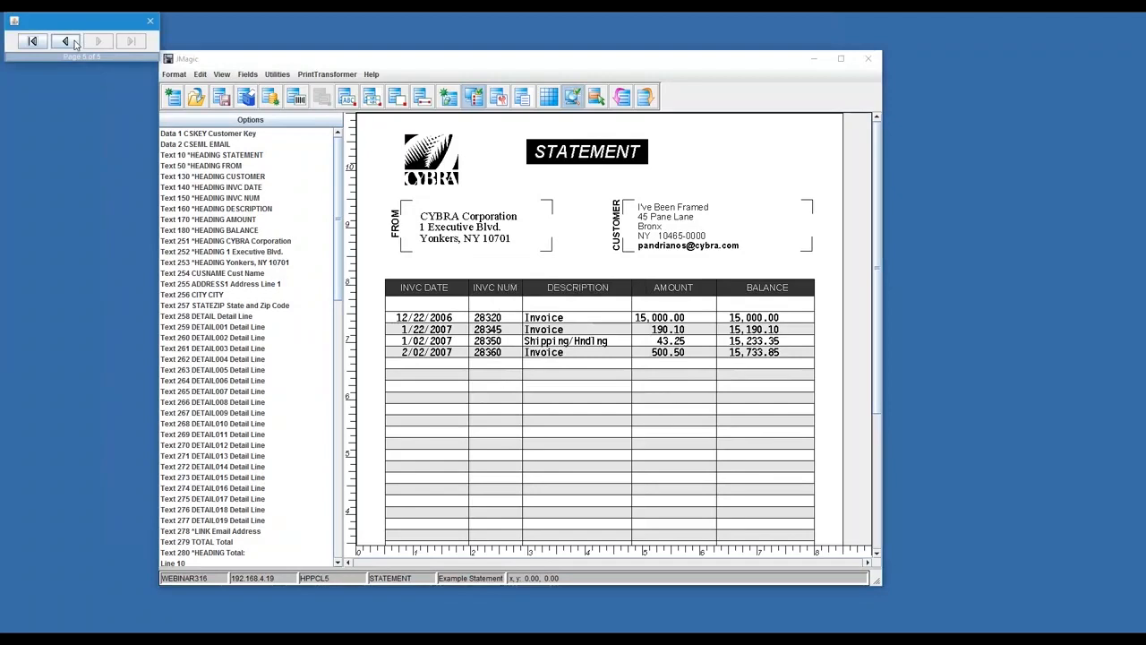
click(75, 43)
click(76, 43)
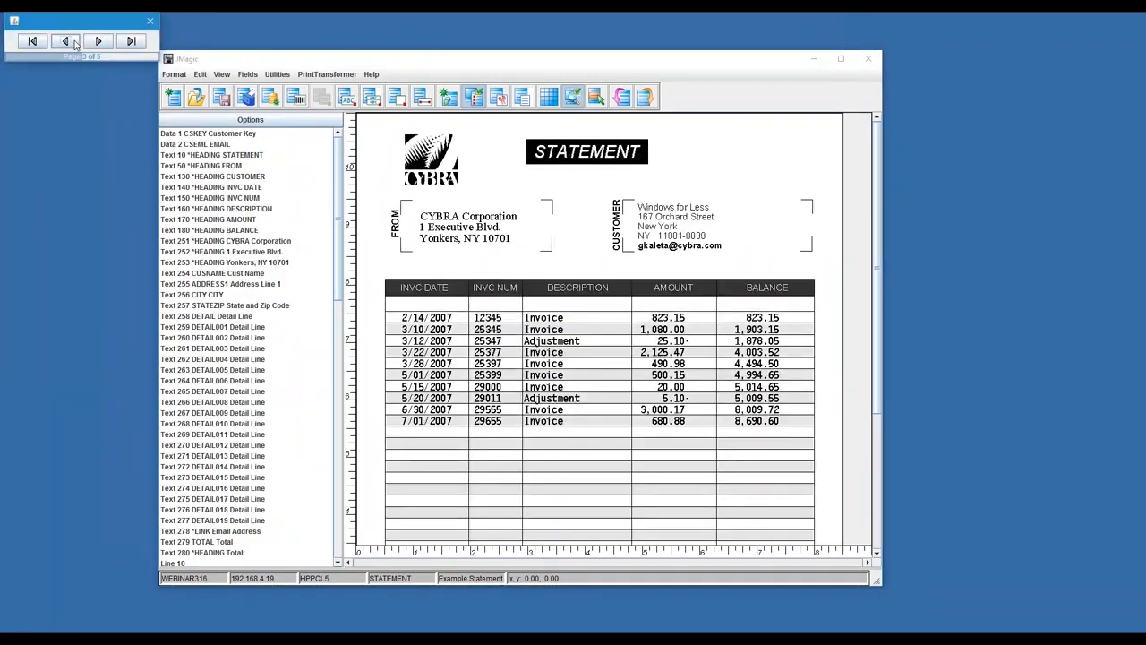
click(75, 43)
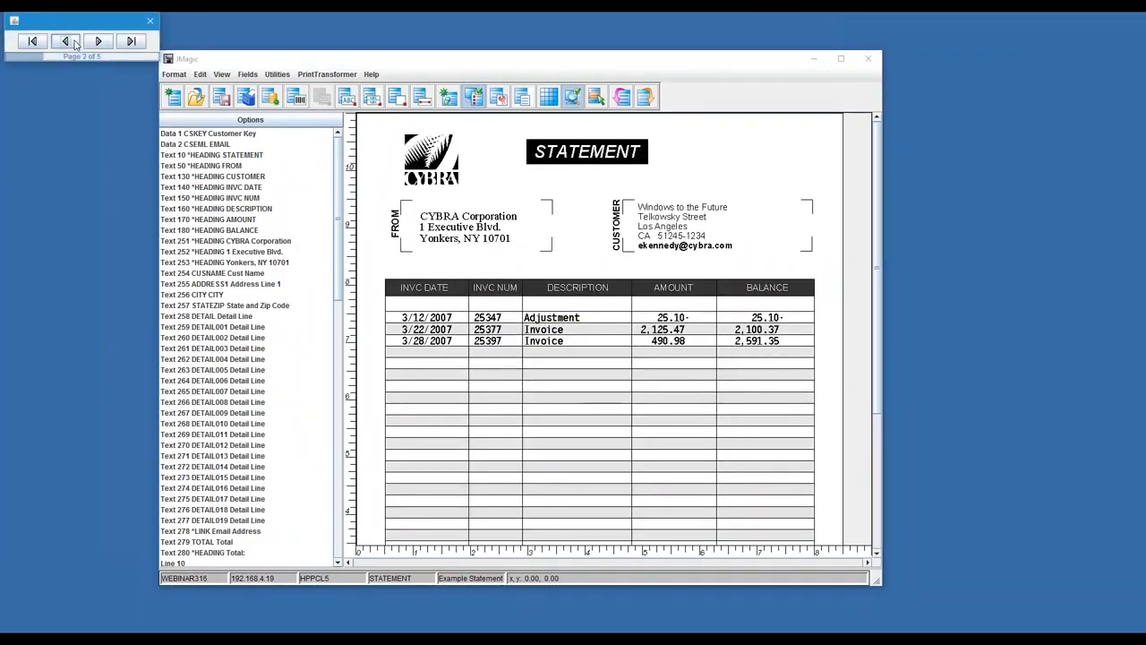
click(75, 43)
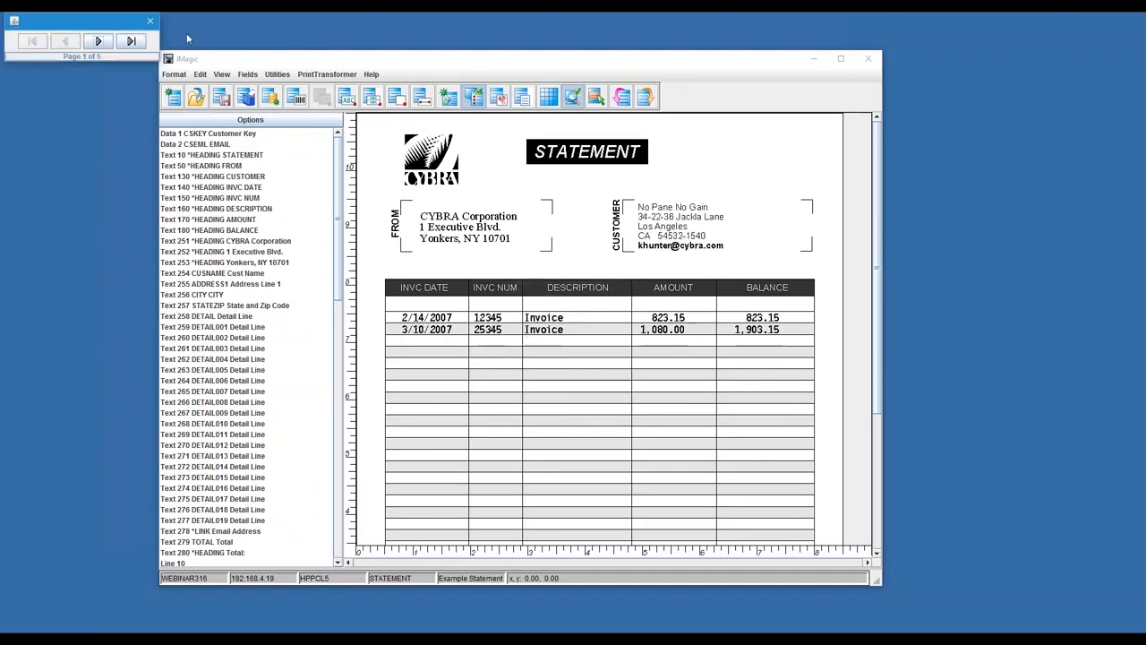
click(152, 23)
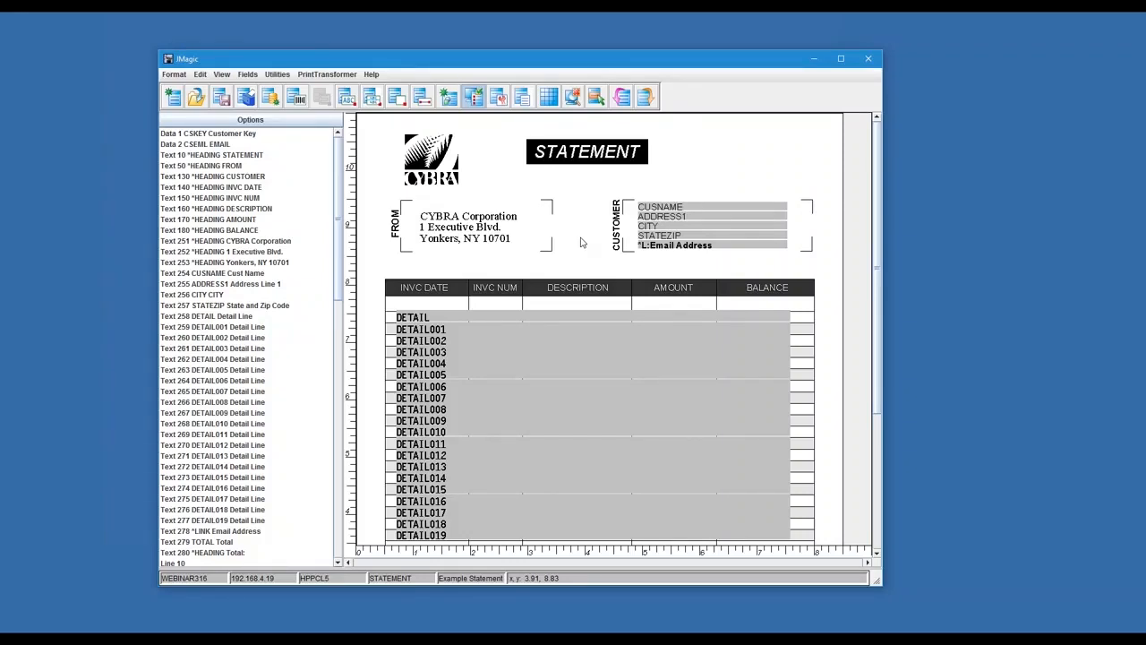
Open the PrintTransformer rule set EMAIL for editing to examine its rule, burst mode and key
click(328, 75)
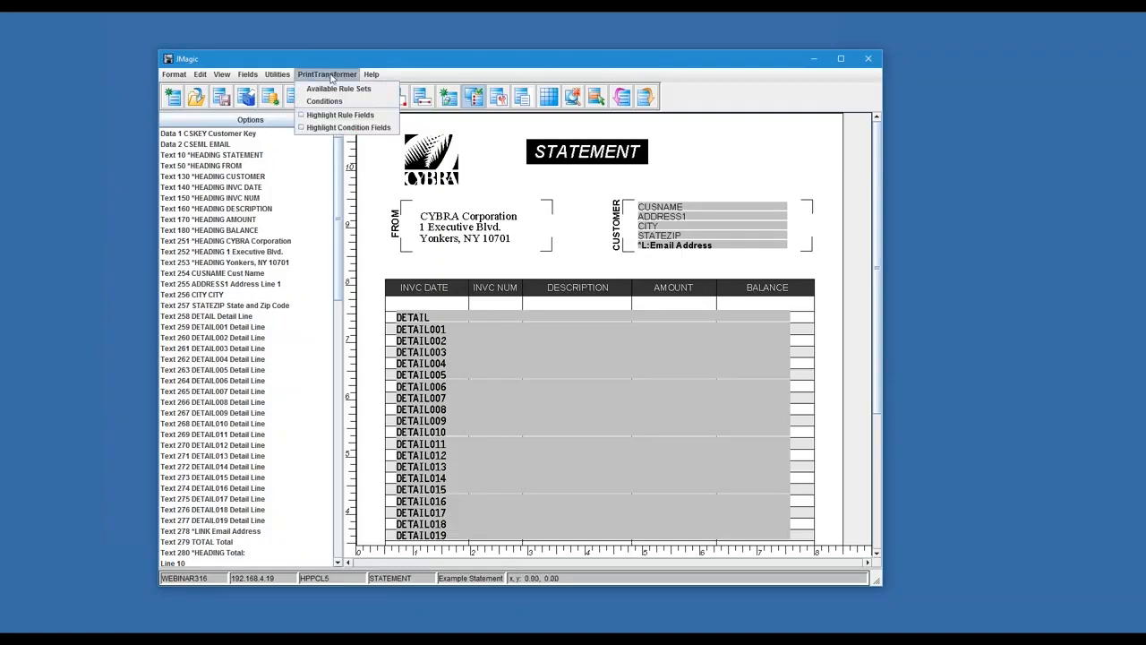
click(356, 91)
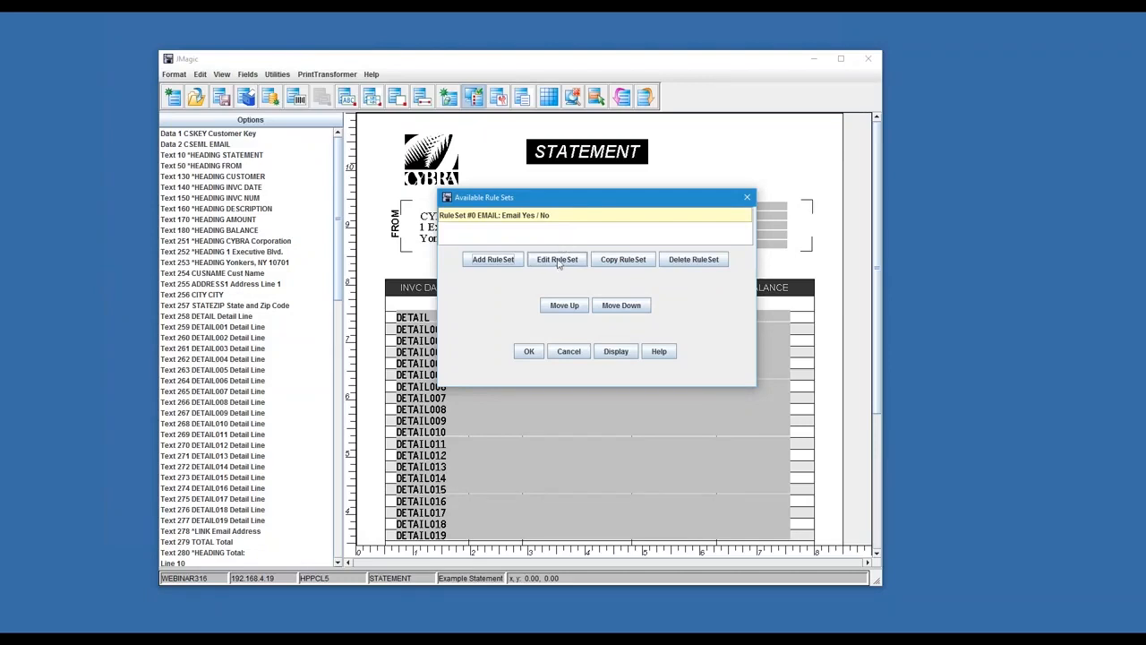
drag(563, 201, 568, 200)
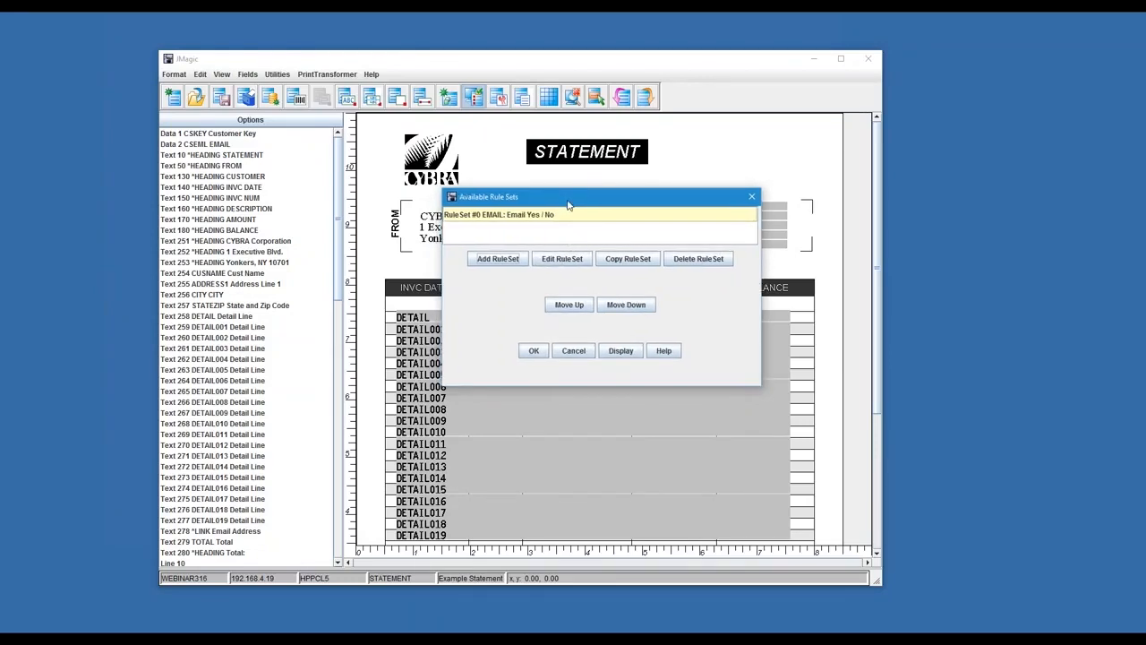
click(556, 262)
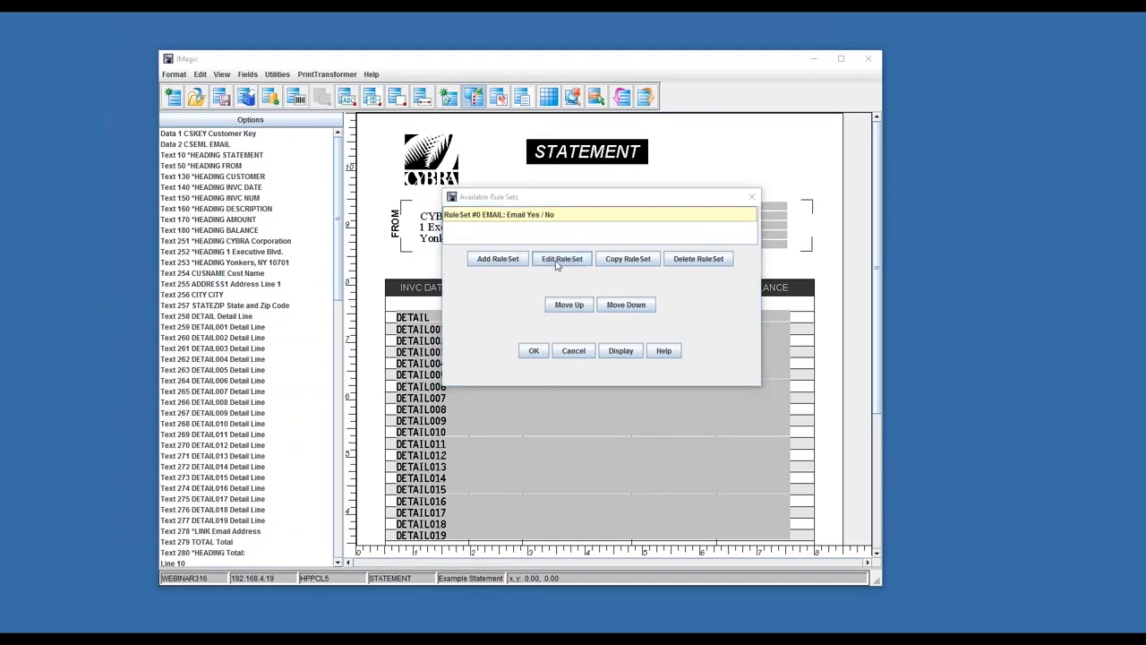
drag(558, 188, 571, 178)
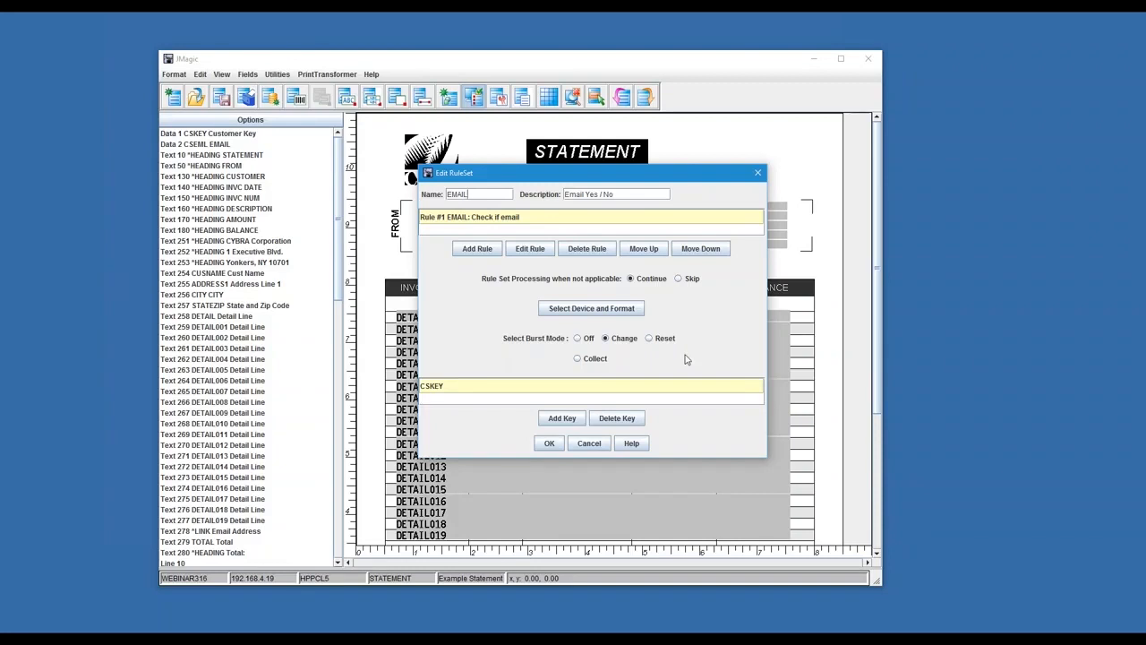
Open the EMAIL rule's EMAILYN option and enlarge its dialog to examine the test and the full list of actions
click(540, 254)
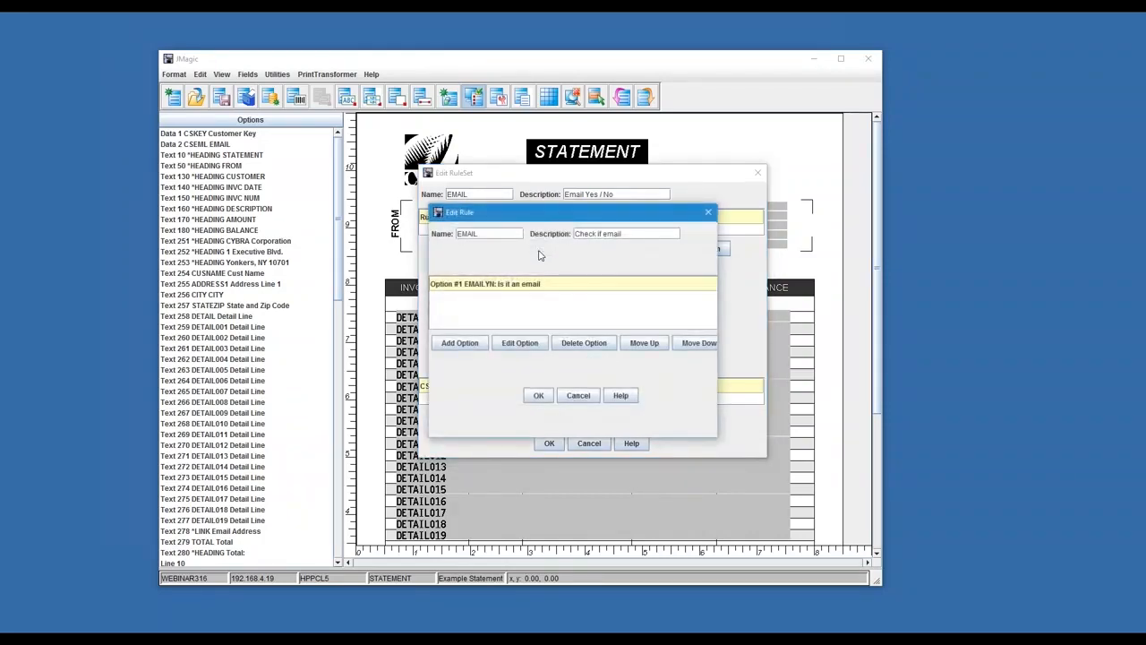
drag(556, 215, 610, 205)
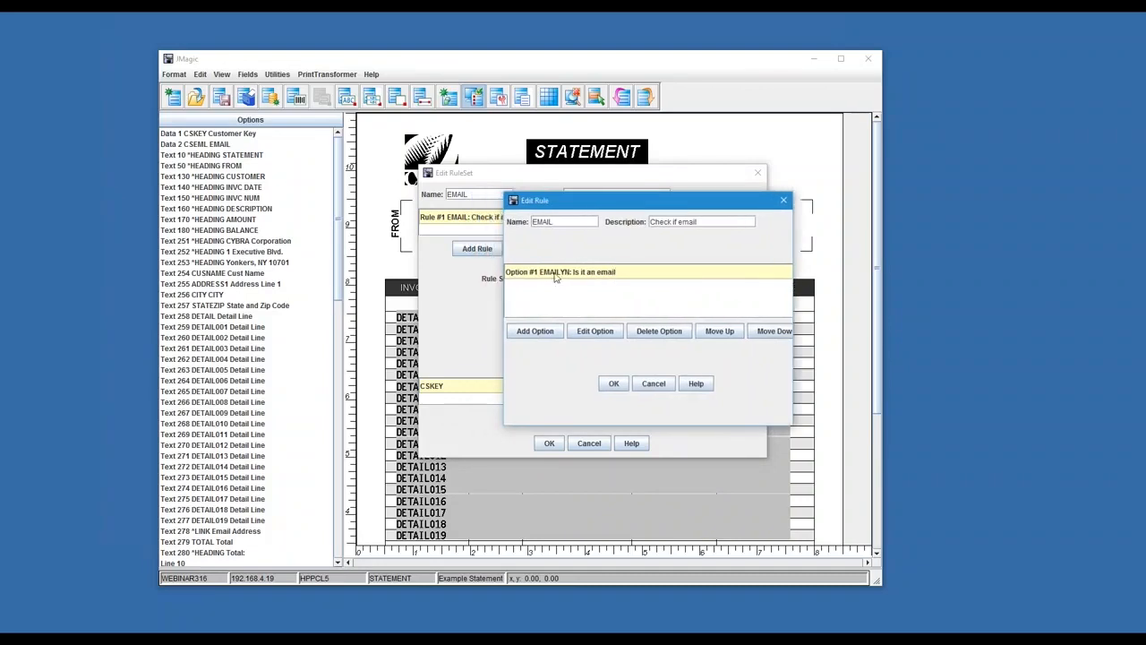
click(599, 337)
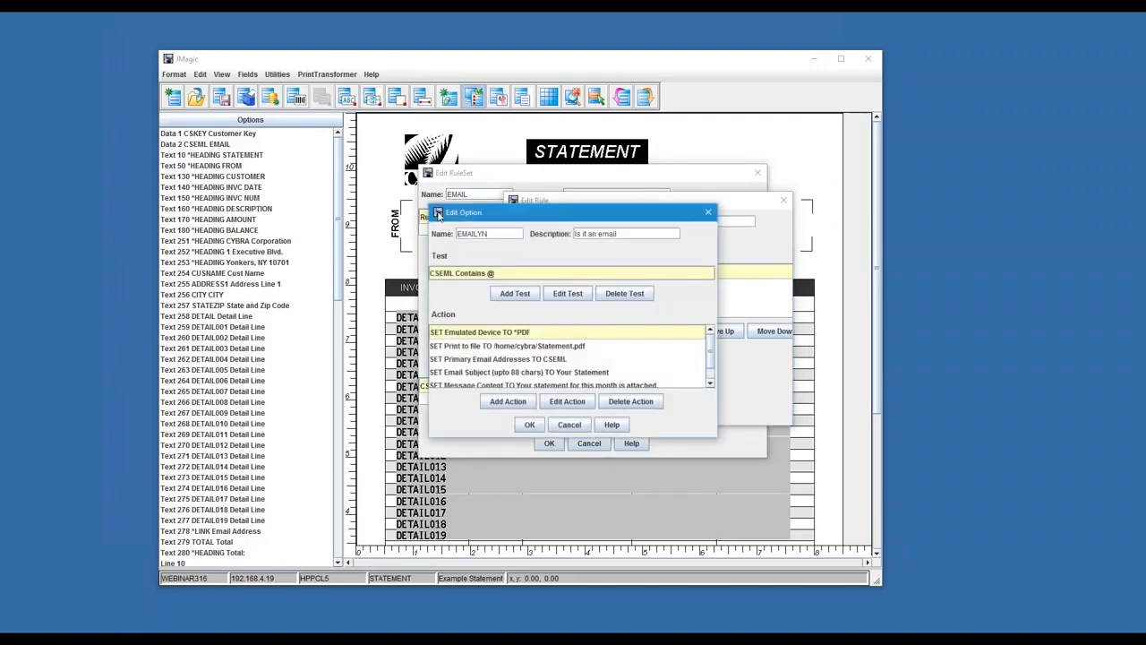
drag(427, 202, 319, 116)
drag(454, 133, 533, 164)
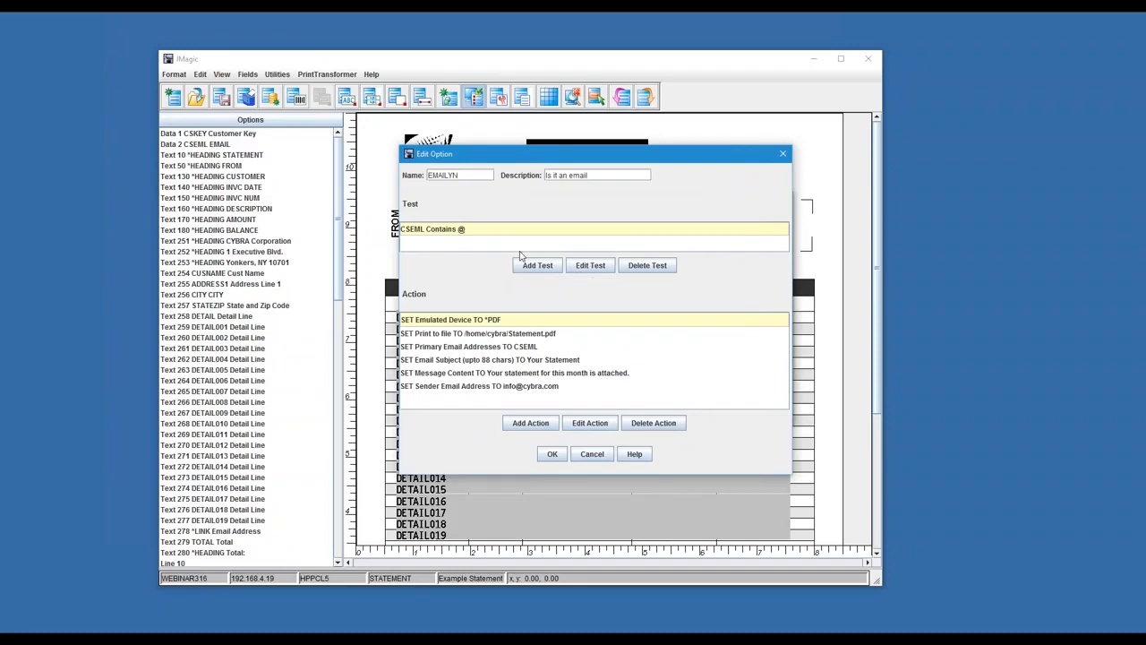
Examine the EMAILYN option's test on CSEML and its available comparison operators, and leave the test without changing it
click(593, 265)
drag(562, 196, 582, 179)
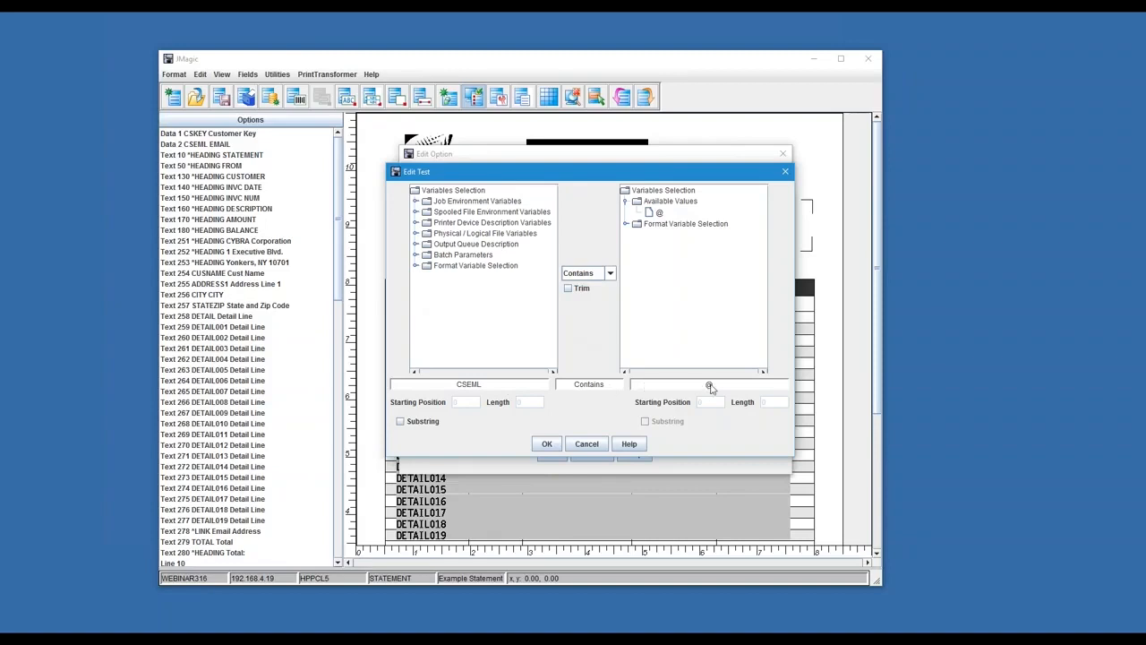
click(596, 278)
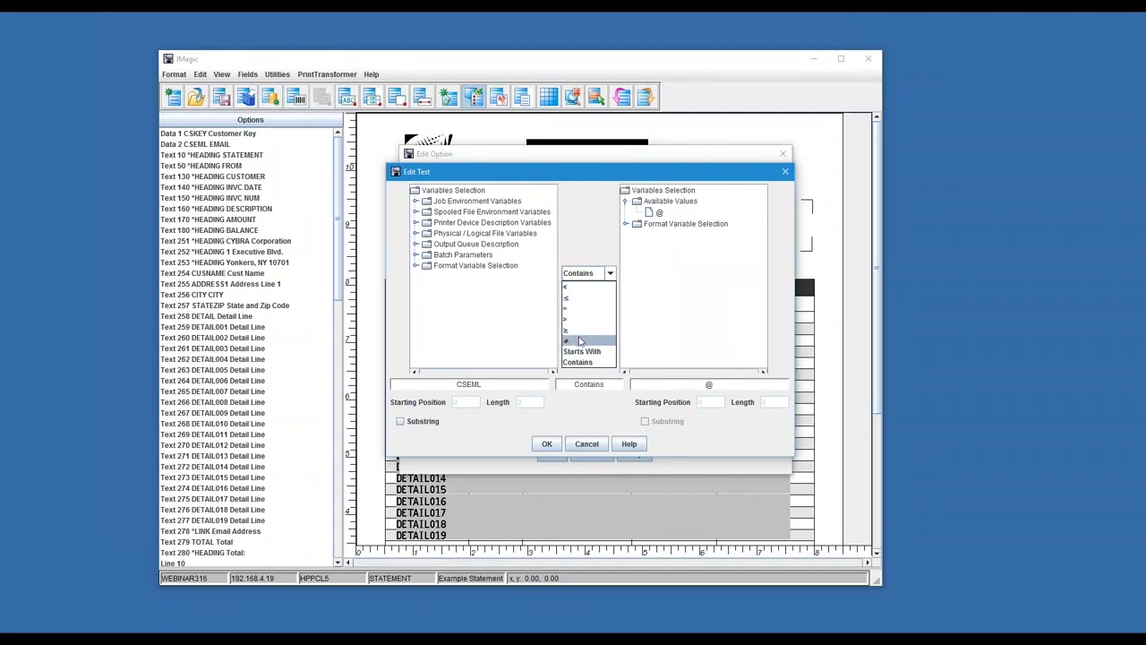
click(573, 235)
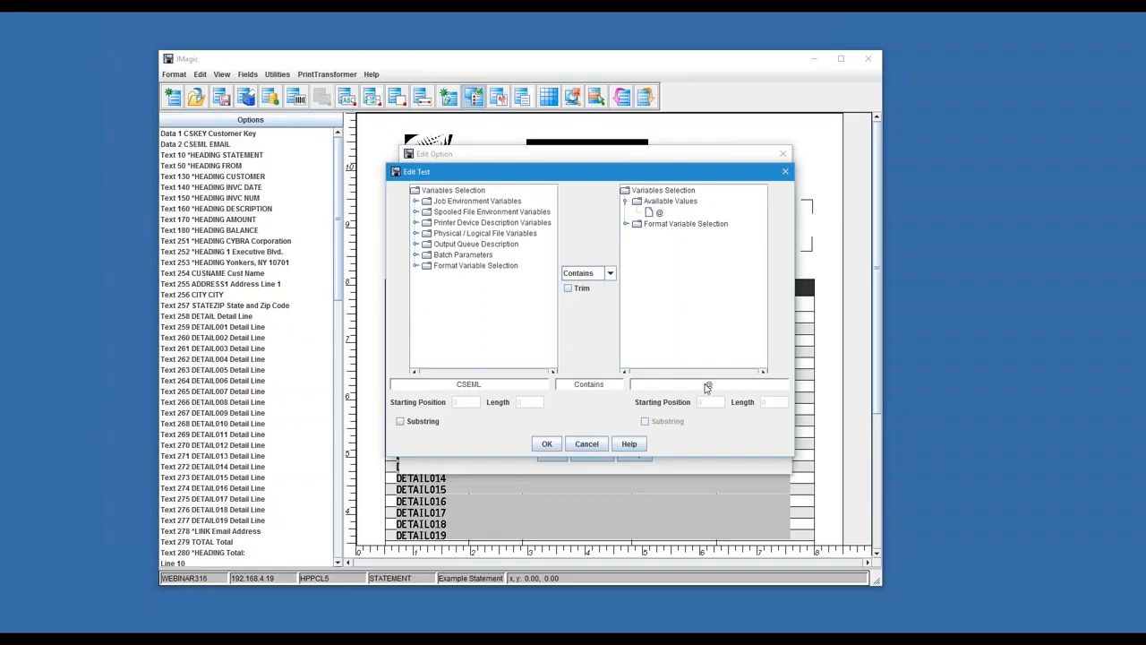
click(587, 447)
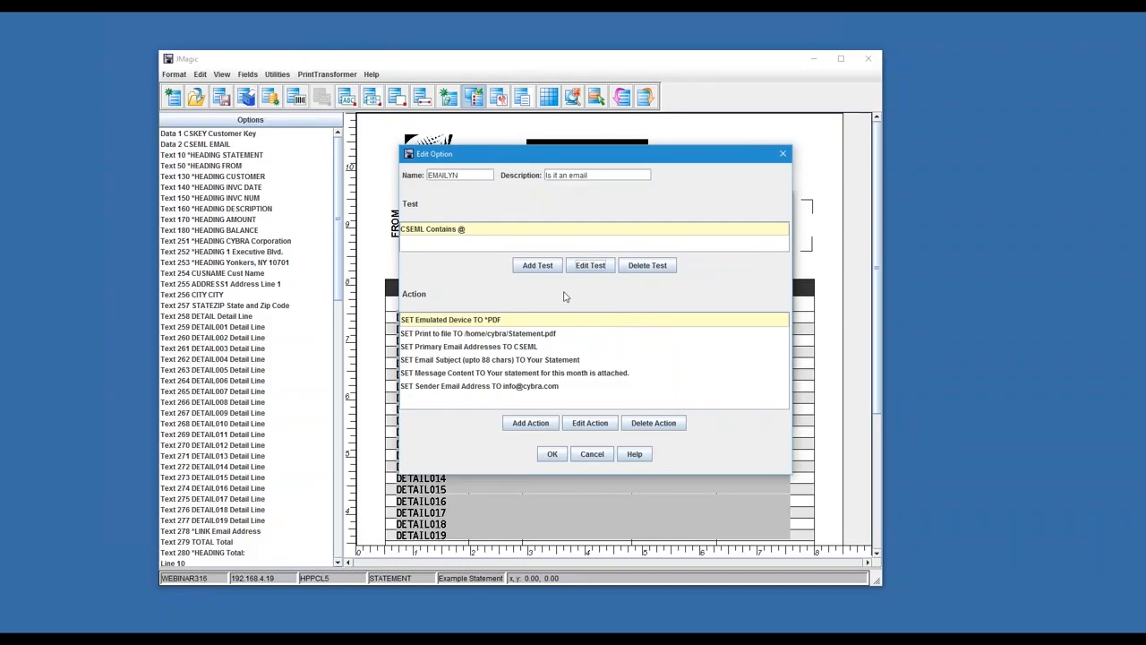
drag(614, 155, 626, 158)
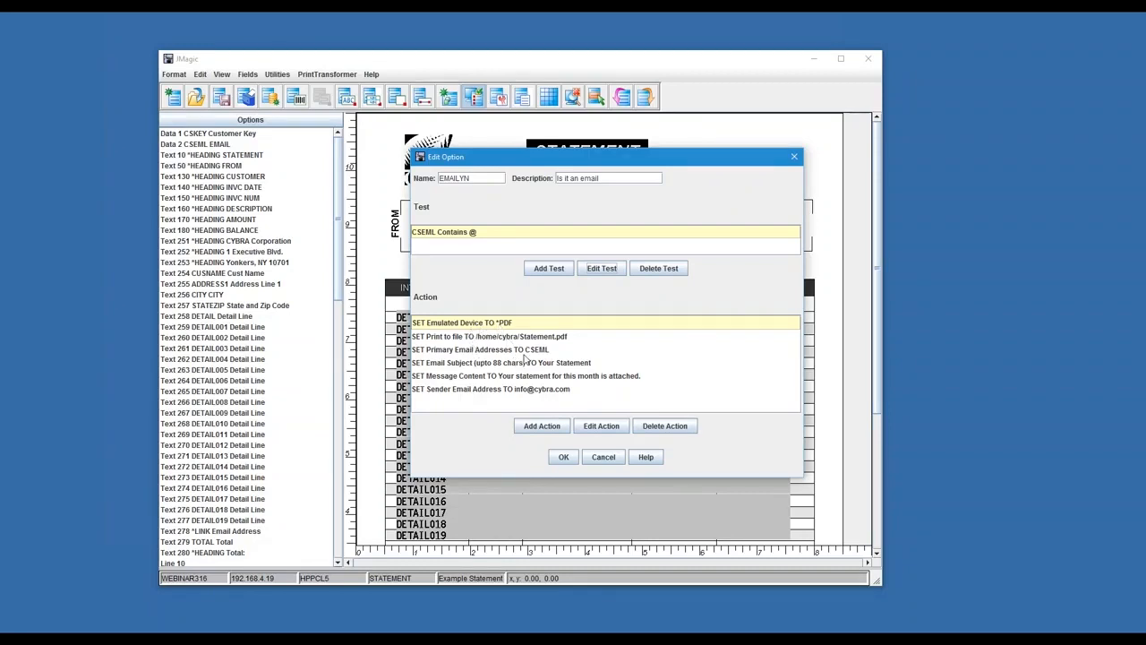
Examine the EMAILYN option's actions one by one: print file, primary email address, subject, message content, sender address and emulated device
click(477, 338)
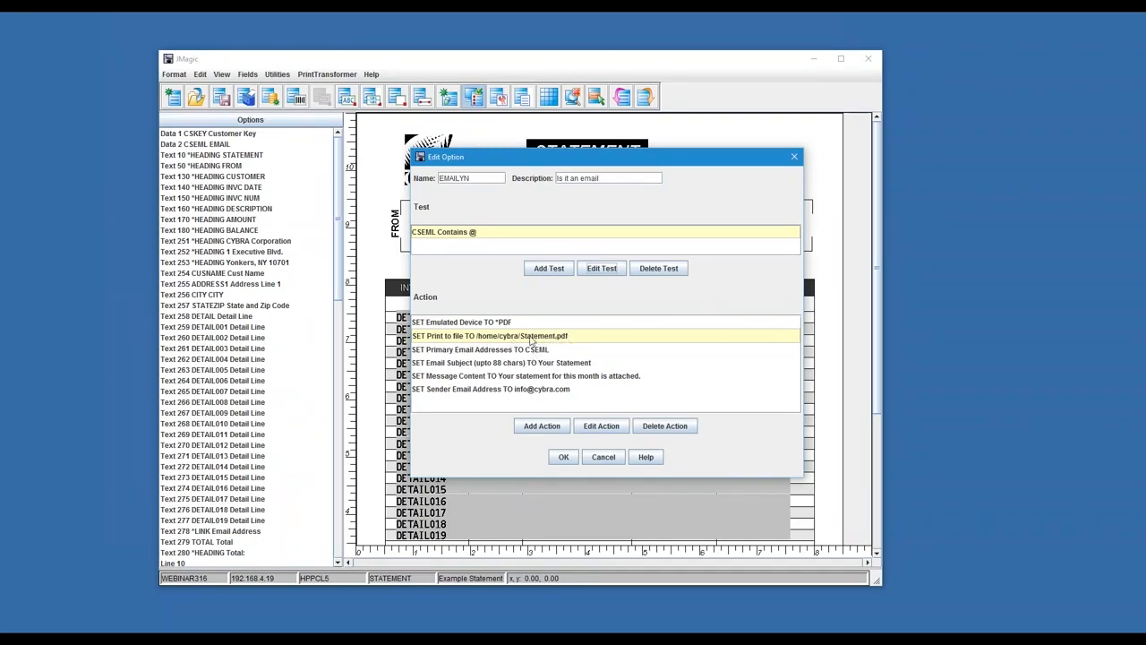
click(482, 351)
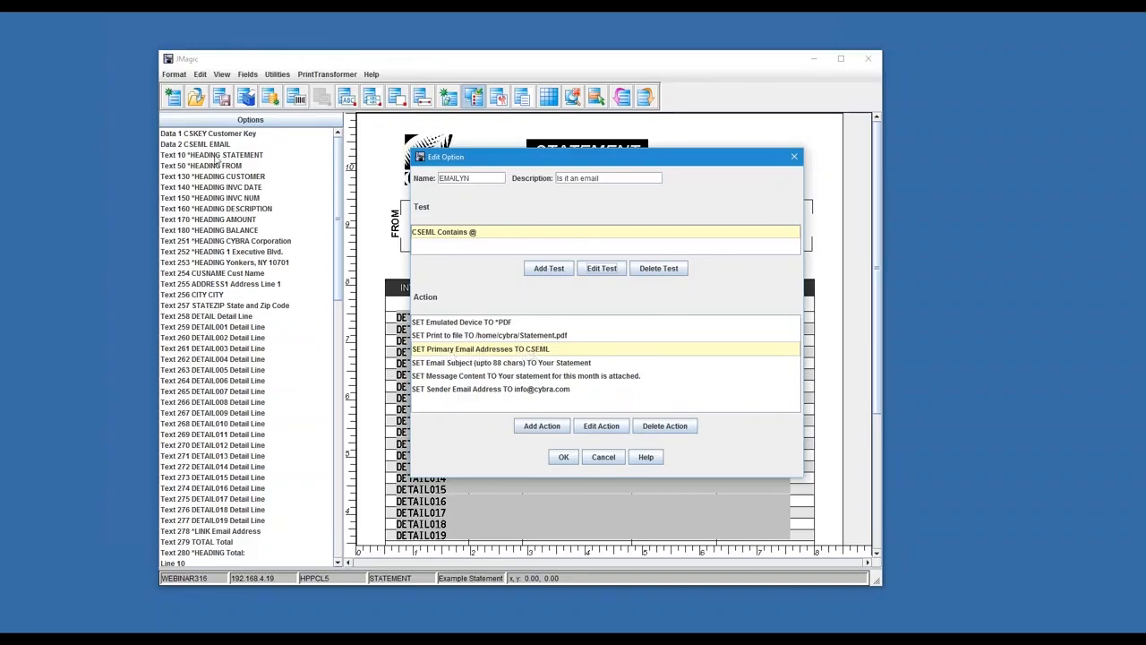
click(543, 364)
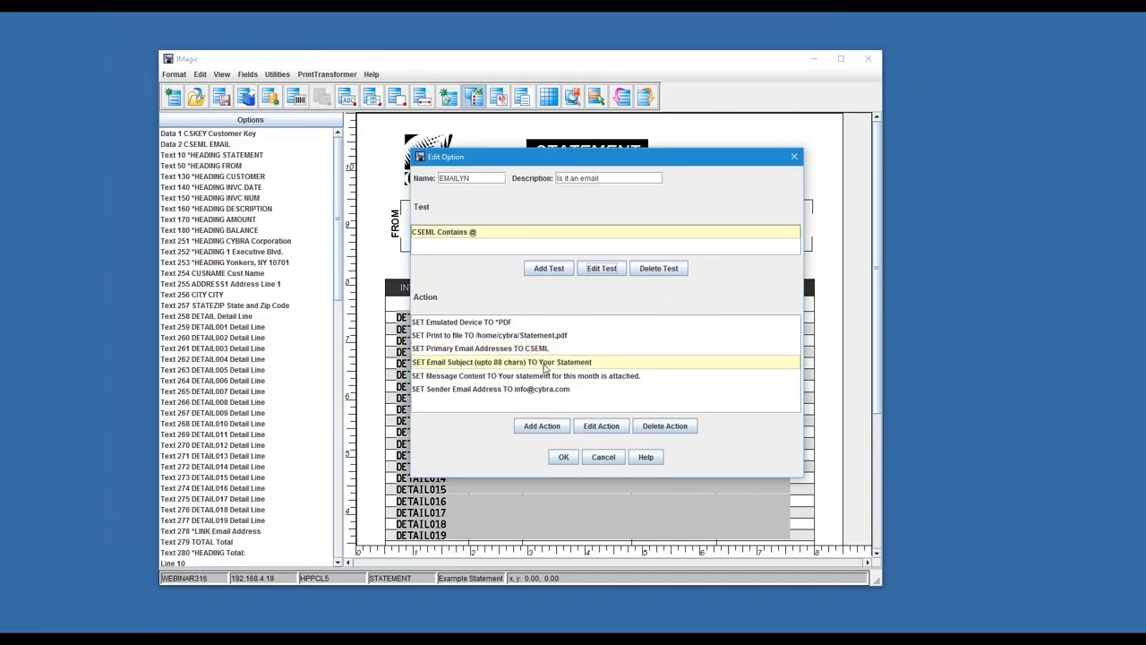
click(500, 376)
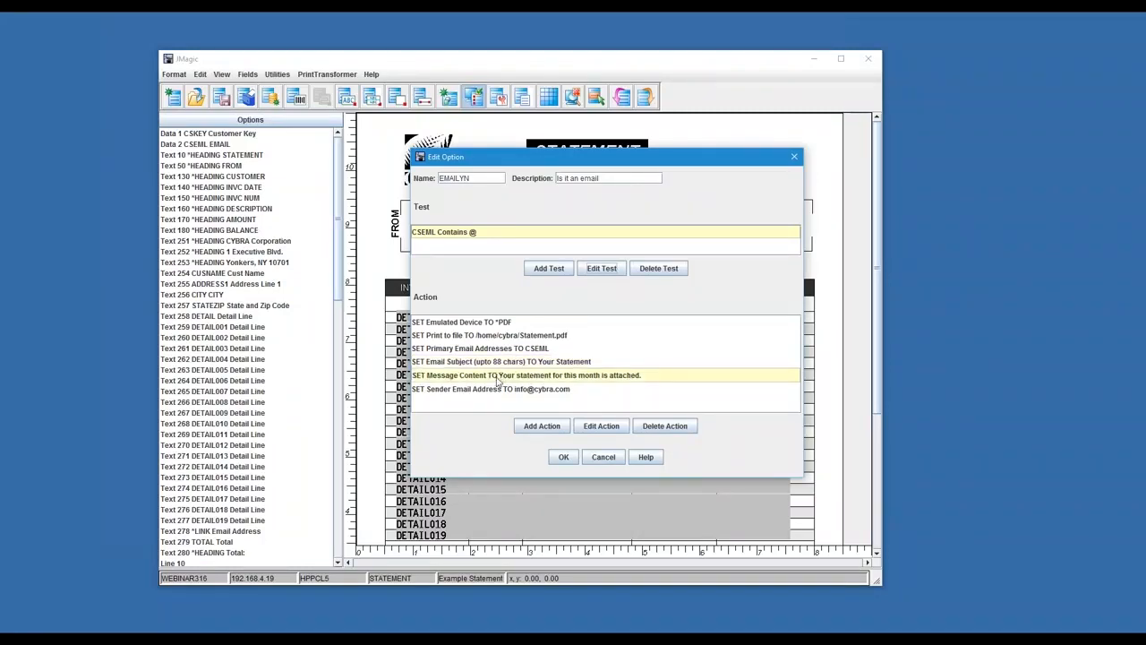
click(482, 390)
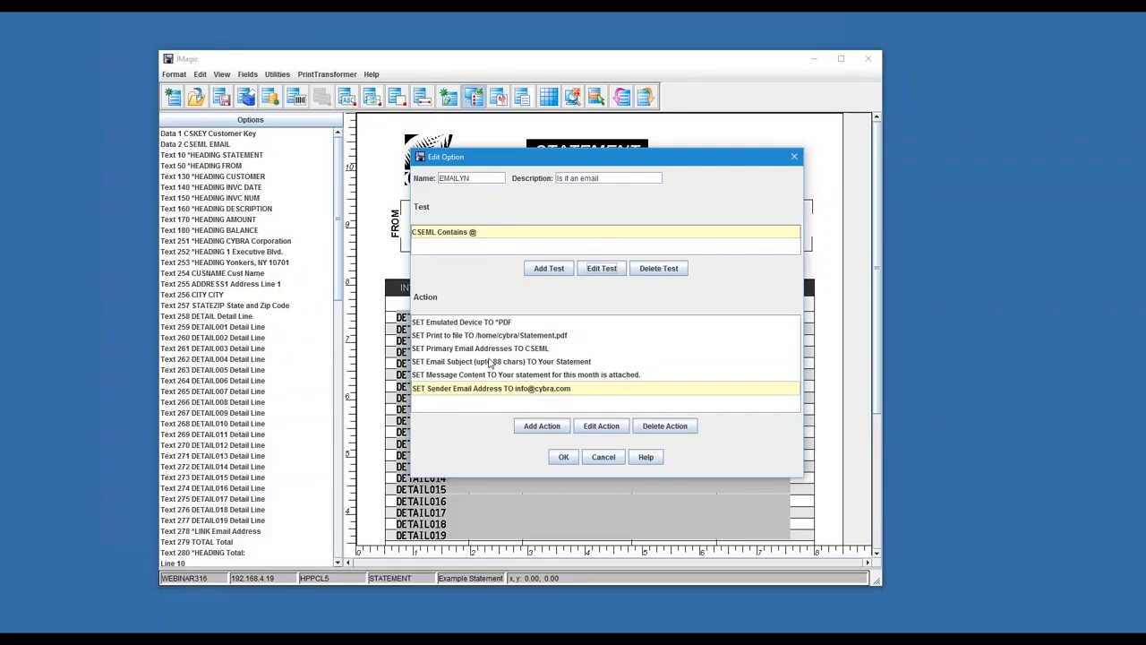
click(482, 324)
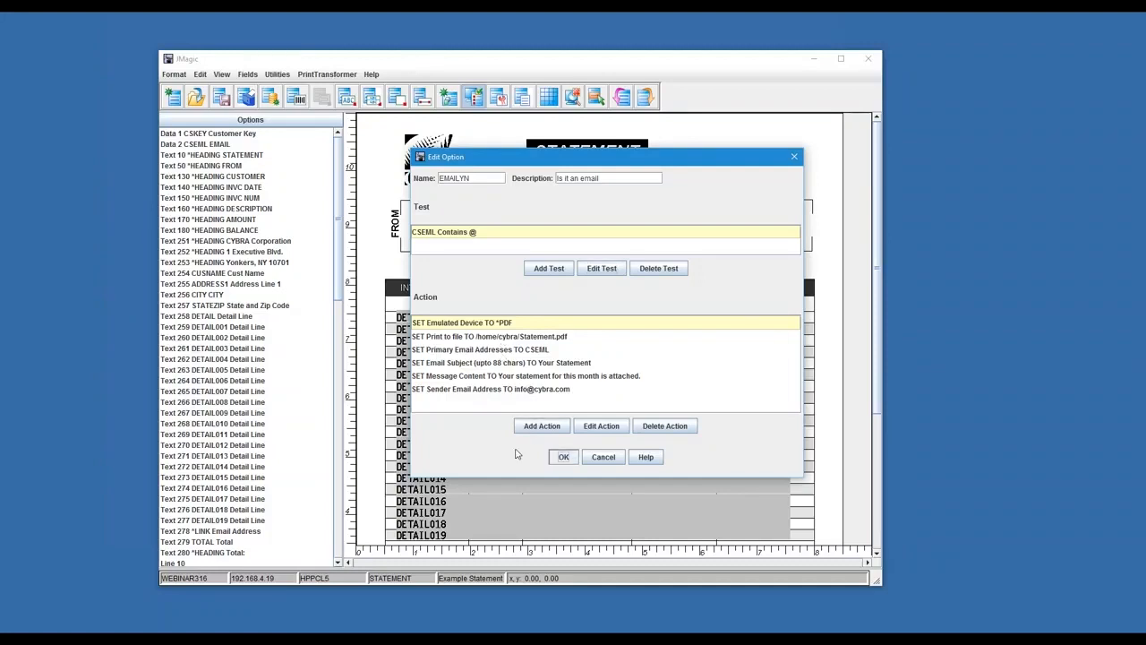
Accept the EMAILYN option, the EMAIL rule and the EMAIL rule set to return to the list of available rule sets
click(564, 457)
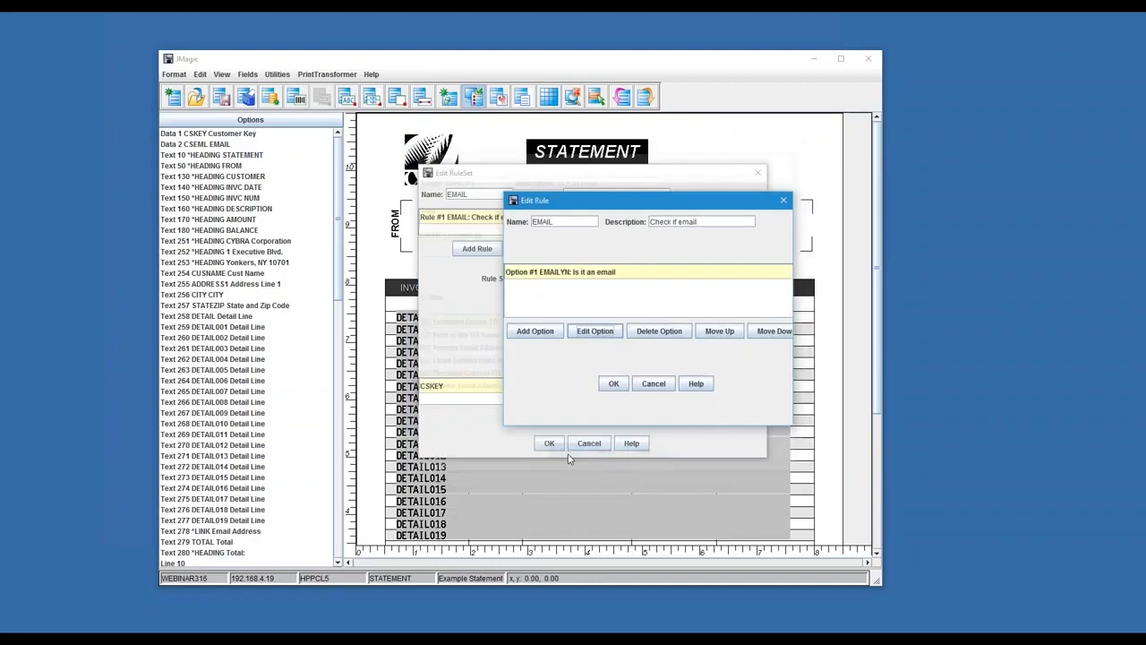
click(613, 383)
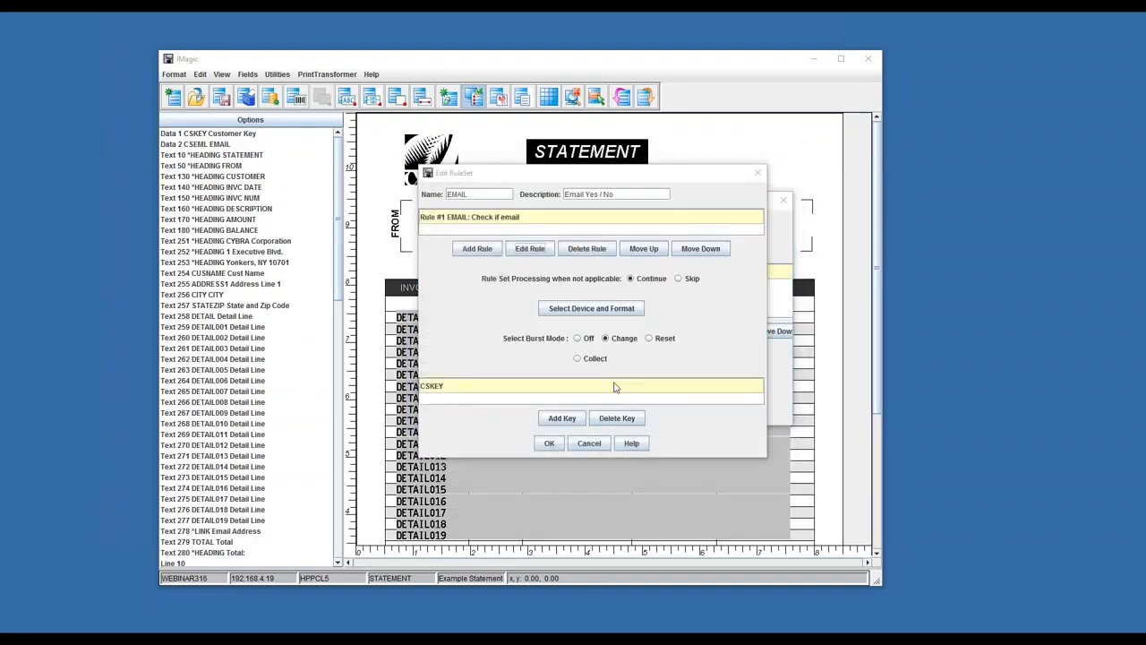
click(548, 443)
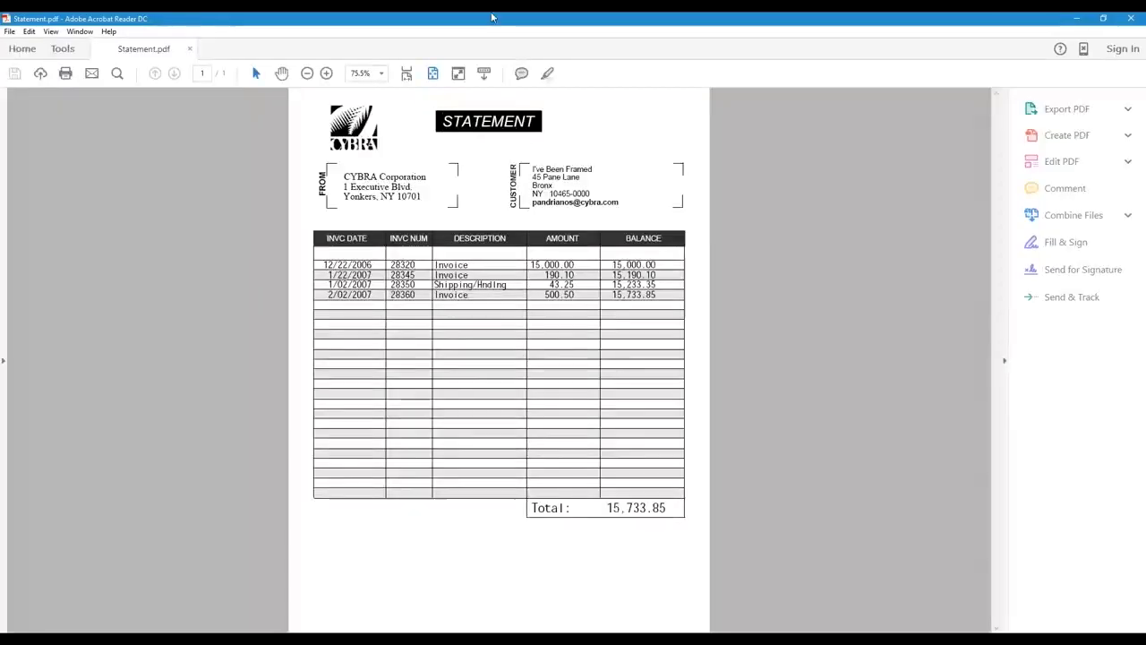
Switch to Adobe Acrobat Reader to examine Statement.pdf and the UCC128.pdf label at 100% zoom, closing each document after viewing
double_click(492, 17)
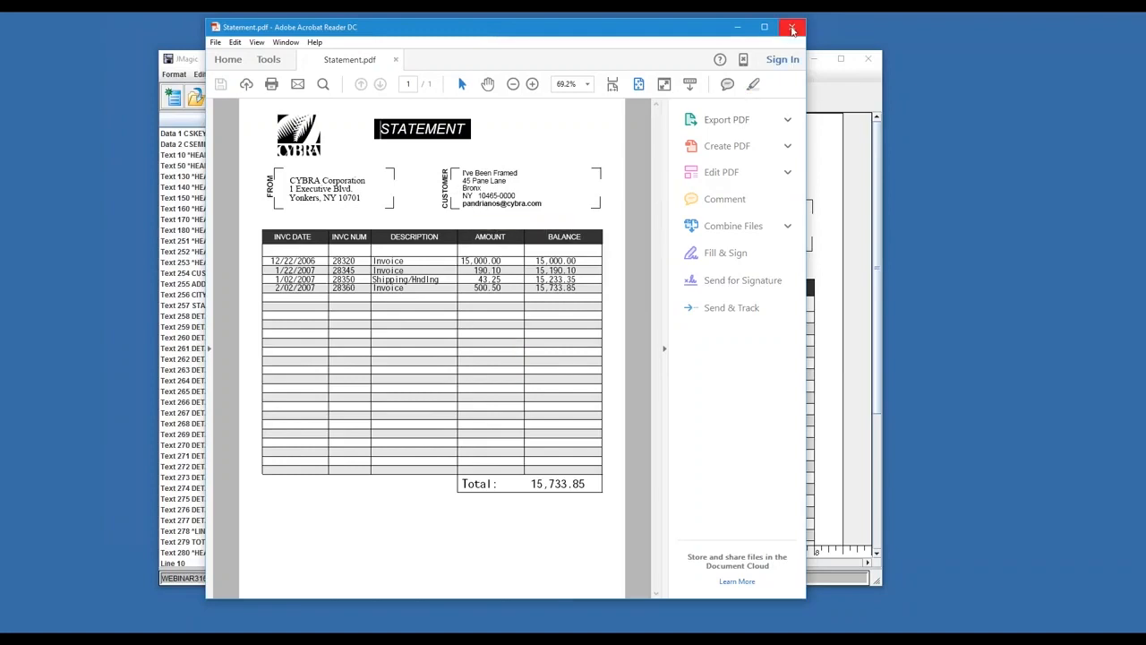
click(792, 29)
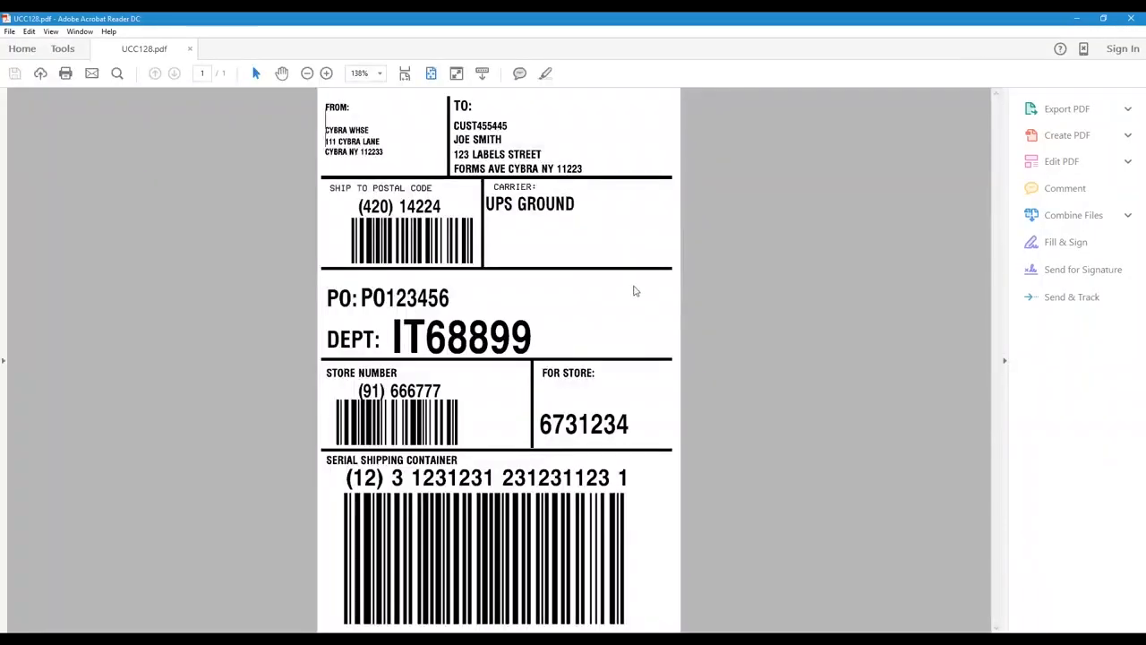
key(ctrl+minus)
key(ctrl+minus)
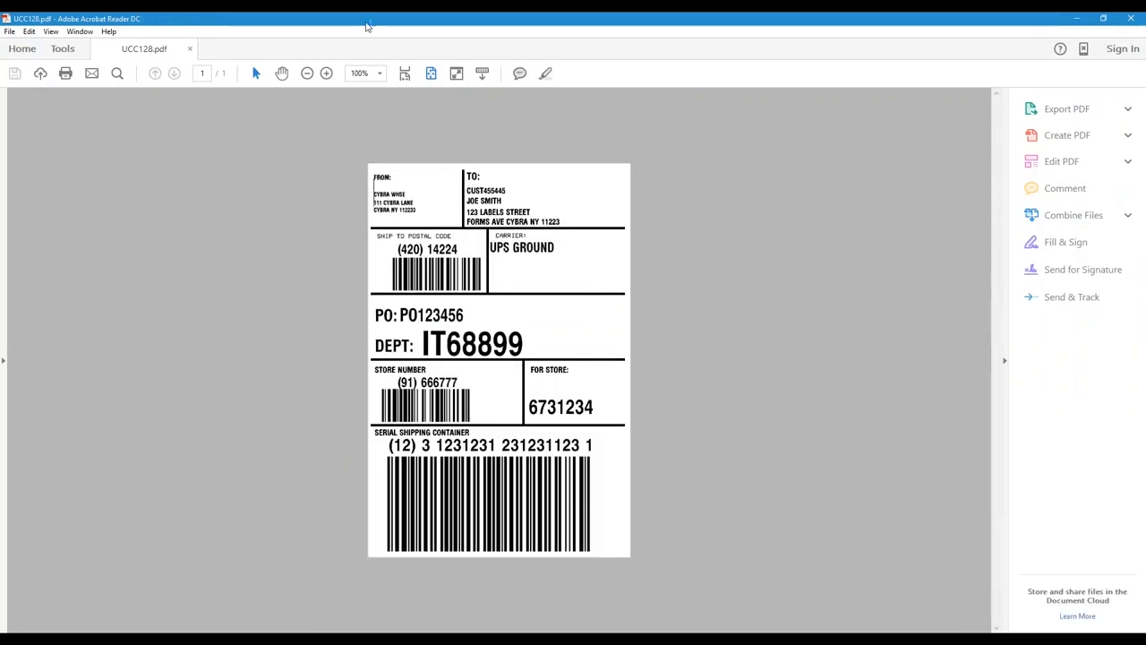
right_click(755, 18)
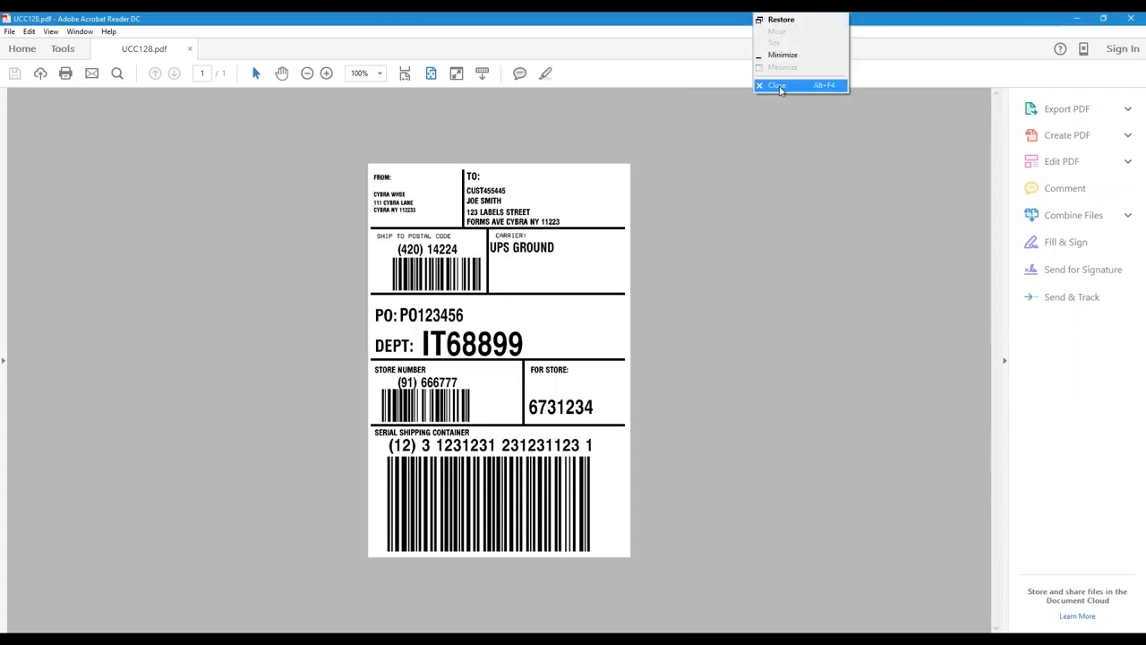
click(779, 86)
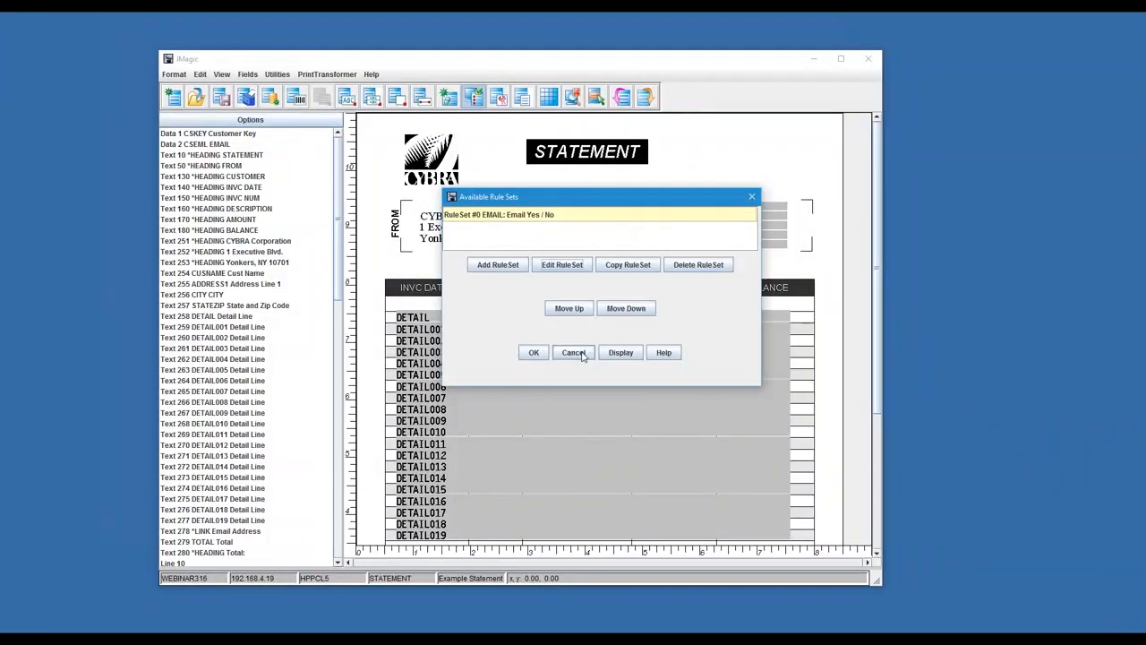
Cancel out of the list of available rule sets in JMagic
click(580, 354)
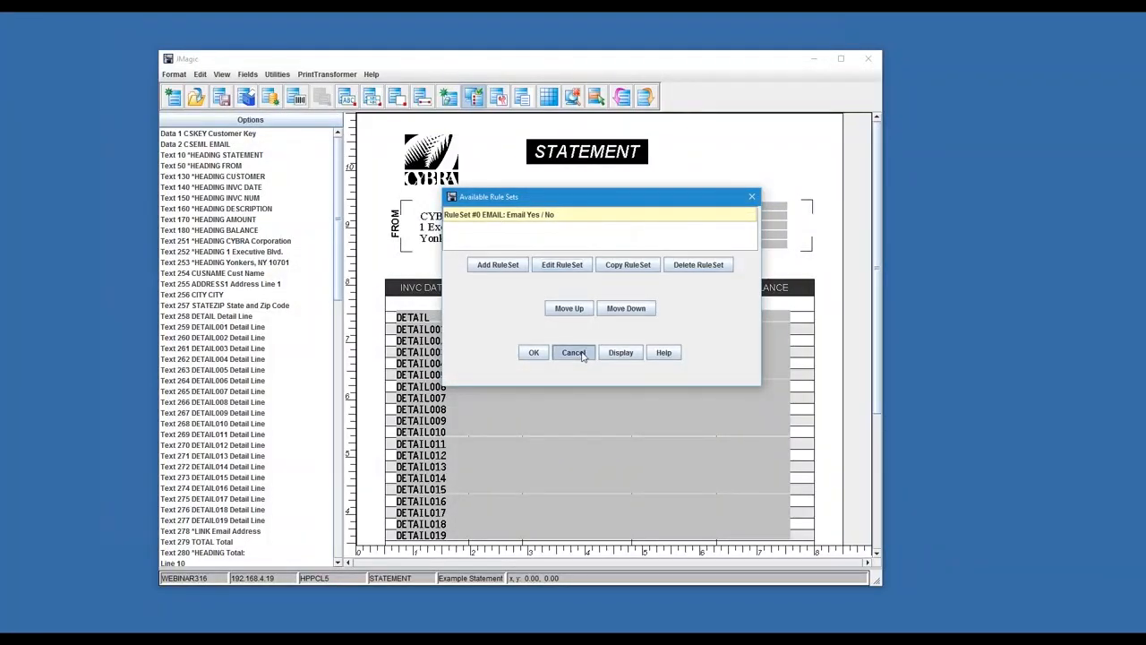